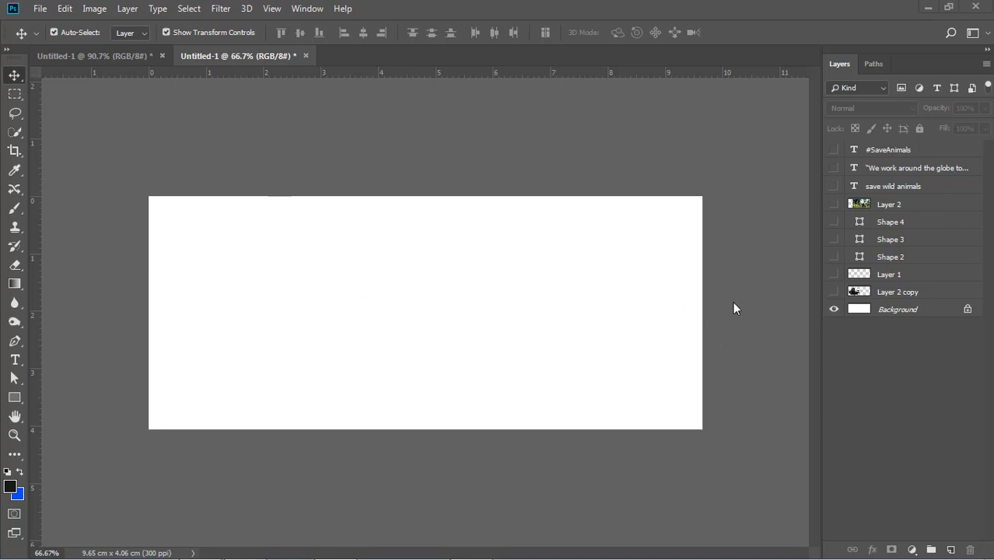
Step: Unlock the Background layer and apply a near-black linear Gradient Overlay to it
click(968, 310)
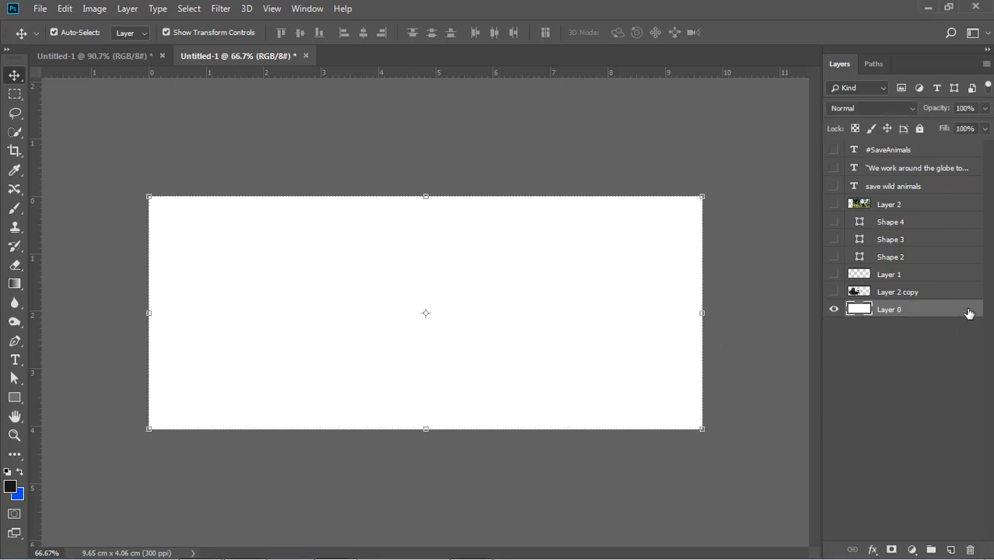
click(872, 549)
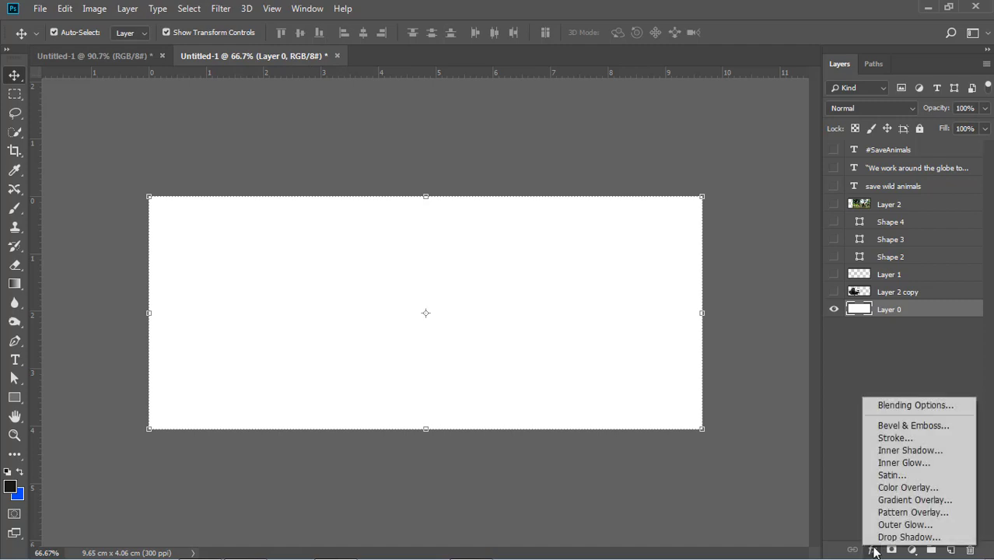
click(900, 500)
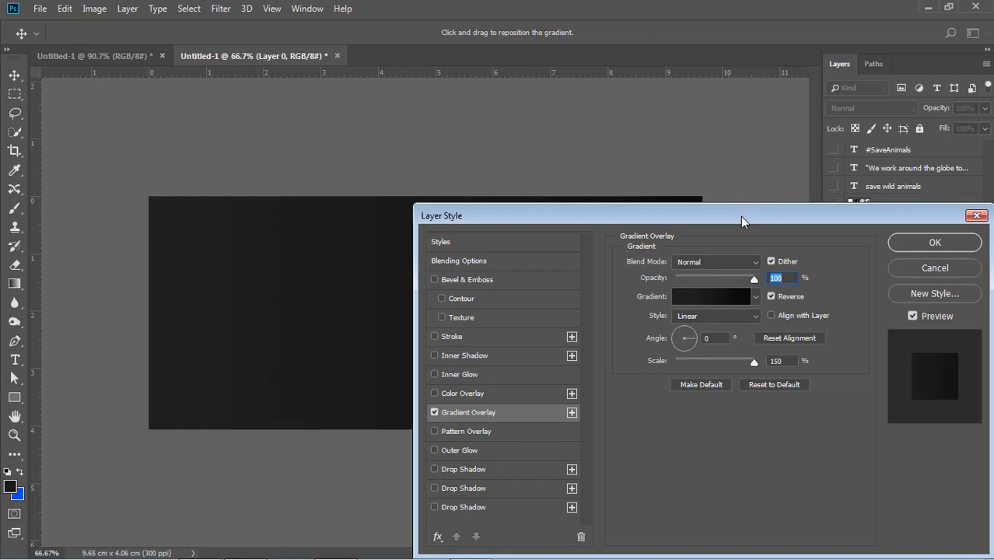
drag(741, 217, 795, 249)
click(984, 278)
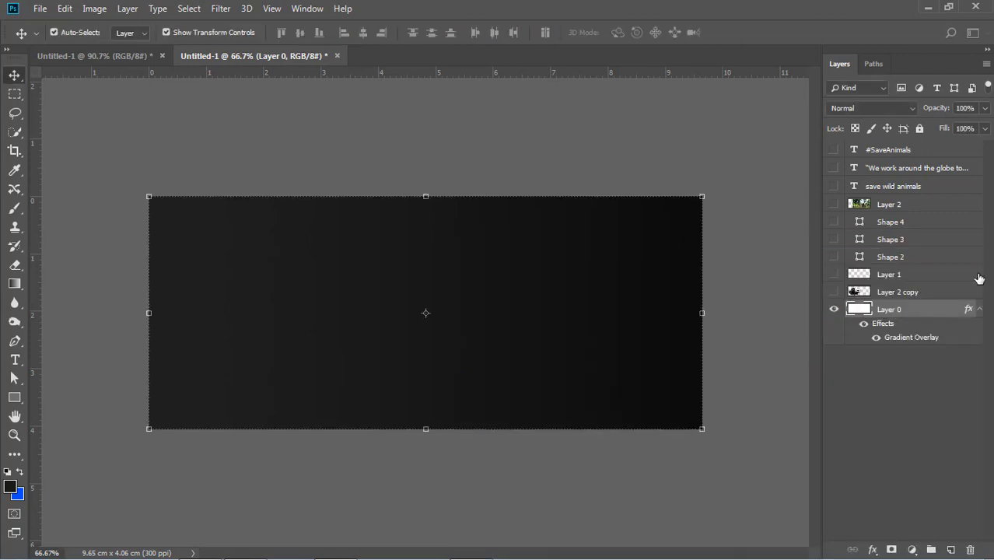
click(766, 398)
Step: Show the panther layer, Layer 2 copy, over the dark gradient background
click(834, 291)
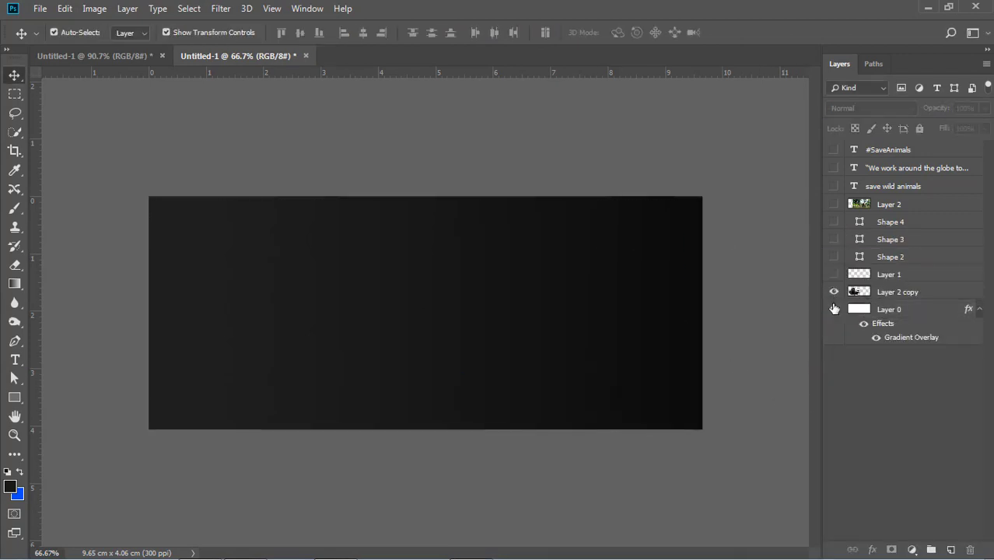
click(273, 302)
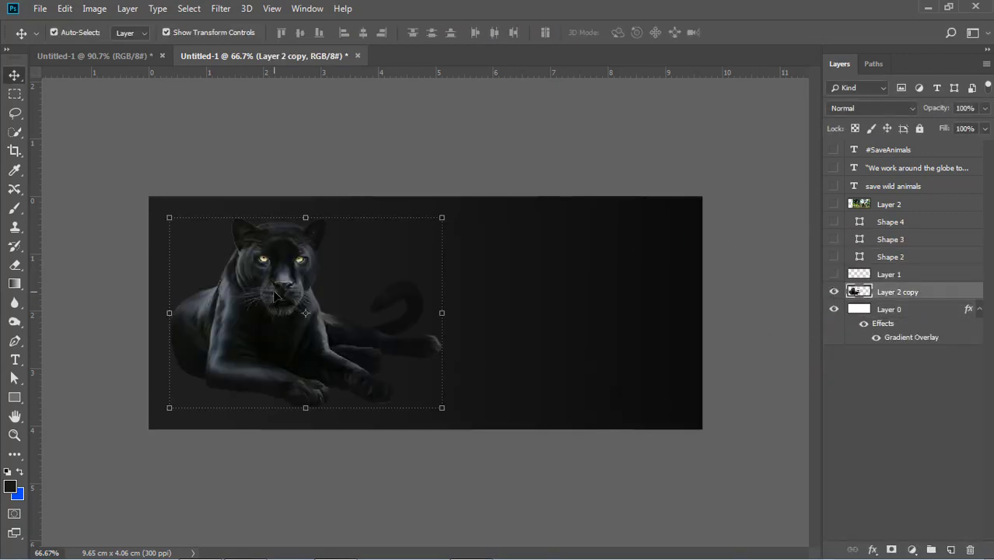
drag(274, 293, 274, 292)
click(421, 482)
click(285, 301)
key(ctrl+u)
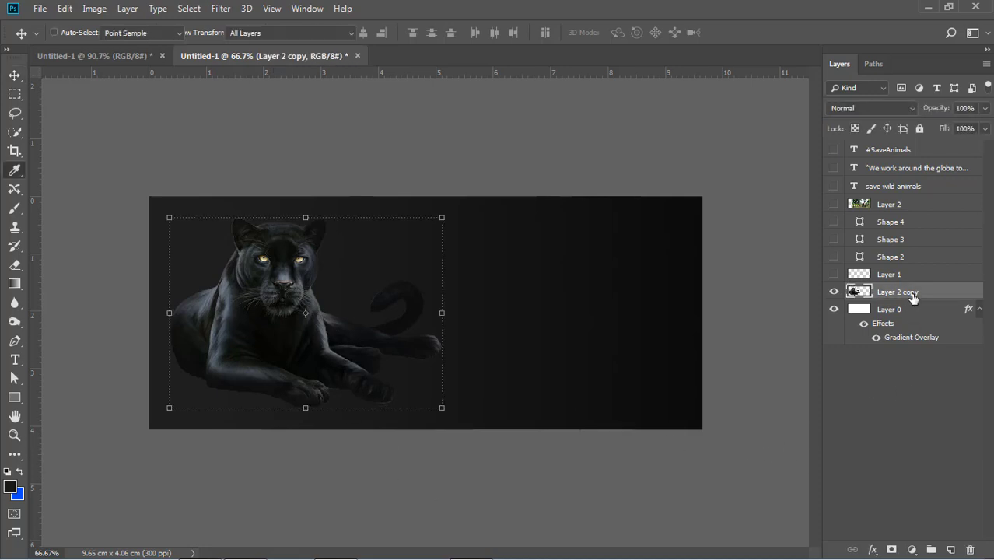
click(918, 332)
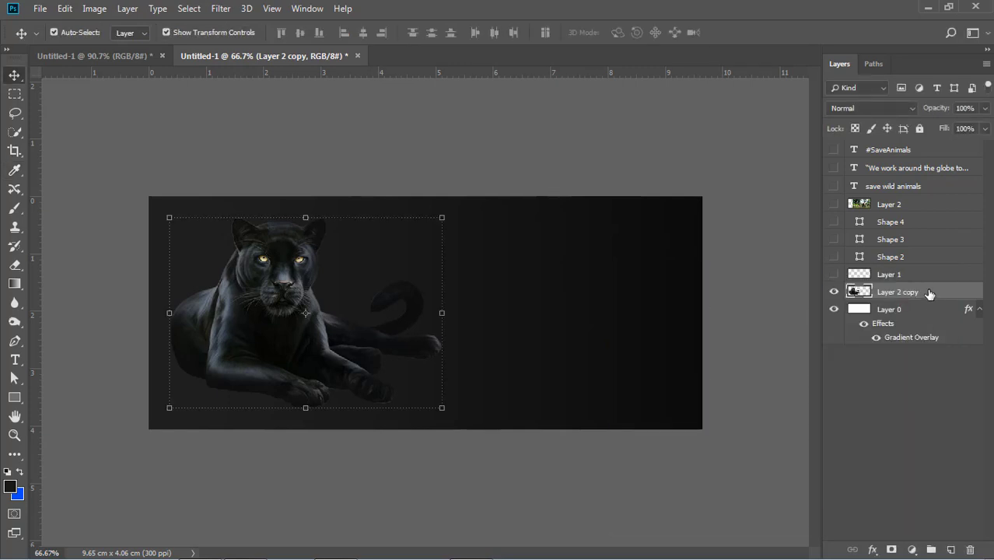
Step: Duplicate the panther layer as Layer 2 copy 2 in the same document
right_click(929, 293)
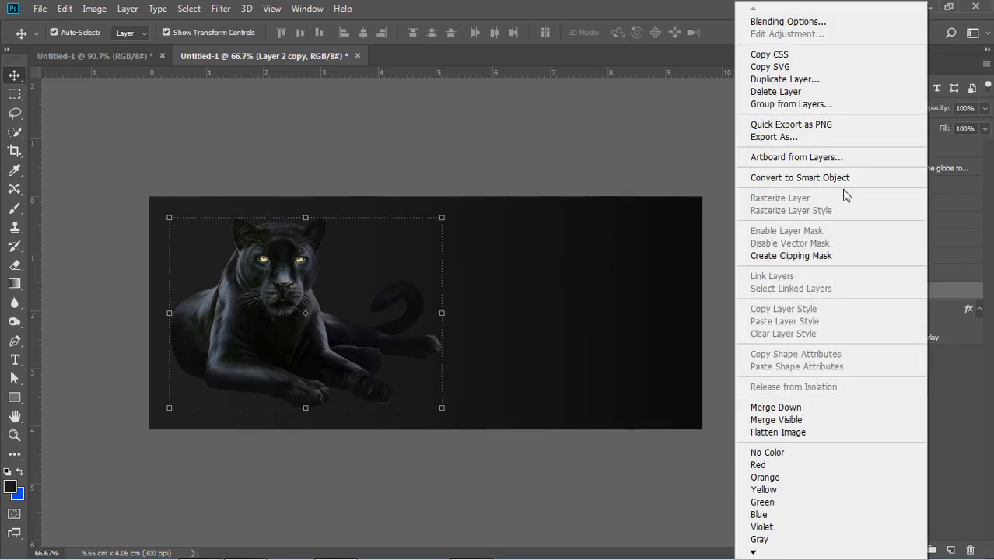
click(804, 80)
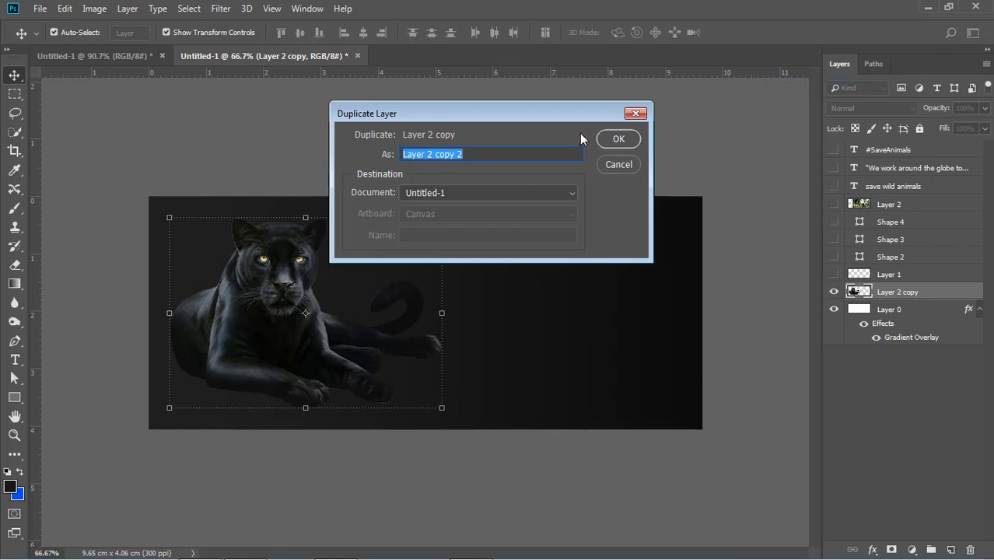
click(617, 139)
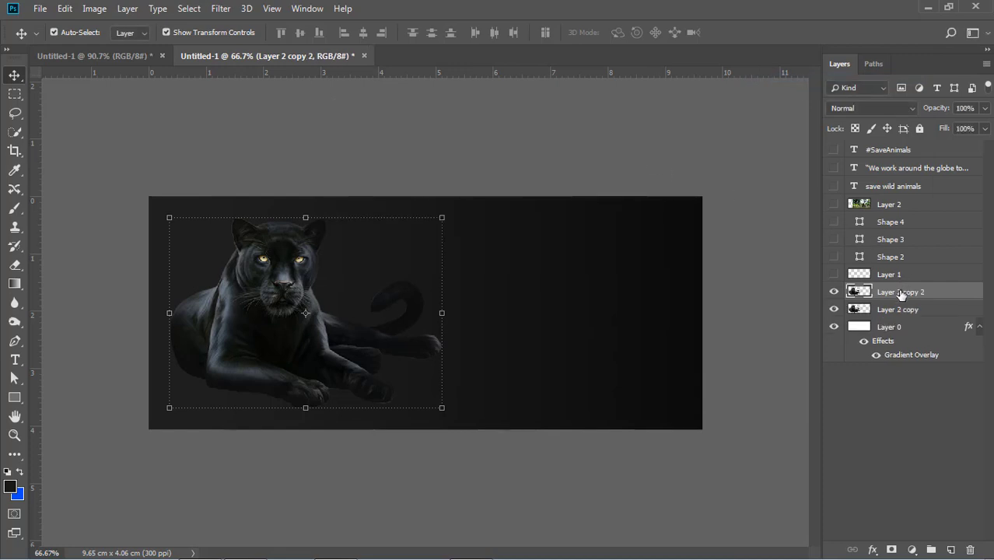
Step: Turn the lower panther layer, Layer 2 copy, solid black with Hue/Saturation by reducing Lightness to its minimum
click(898, 310)
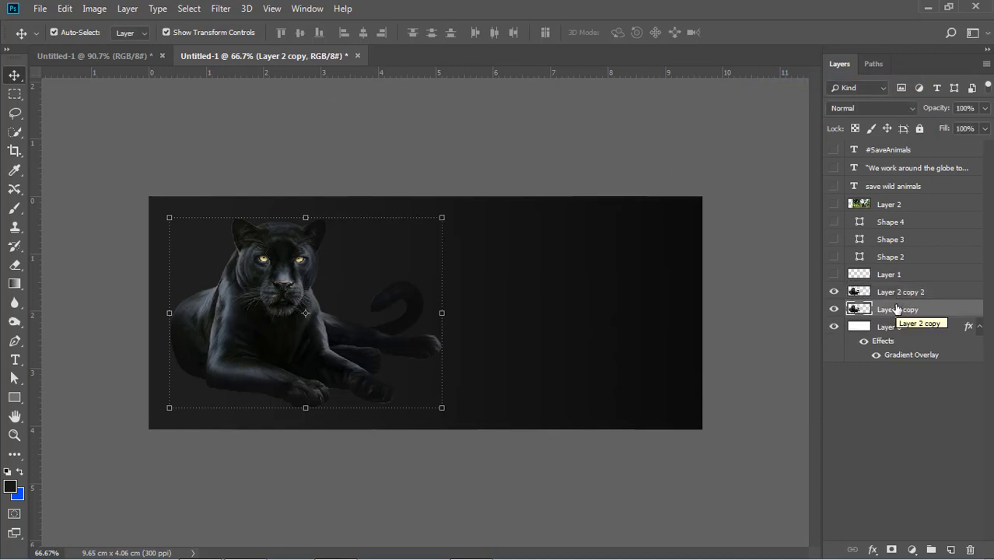
key(ctrl+u)
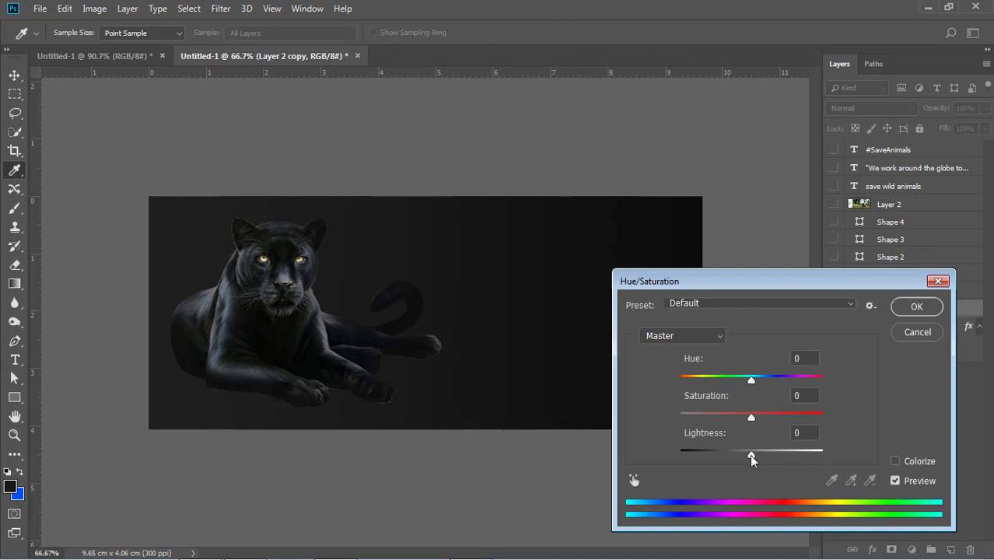
drag(749, 454, 660, 461)
click(928, 308)
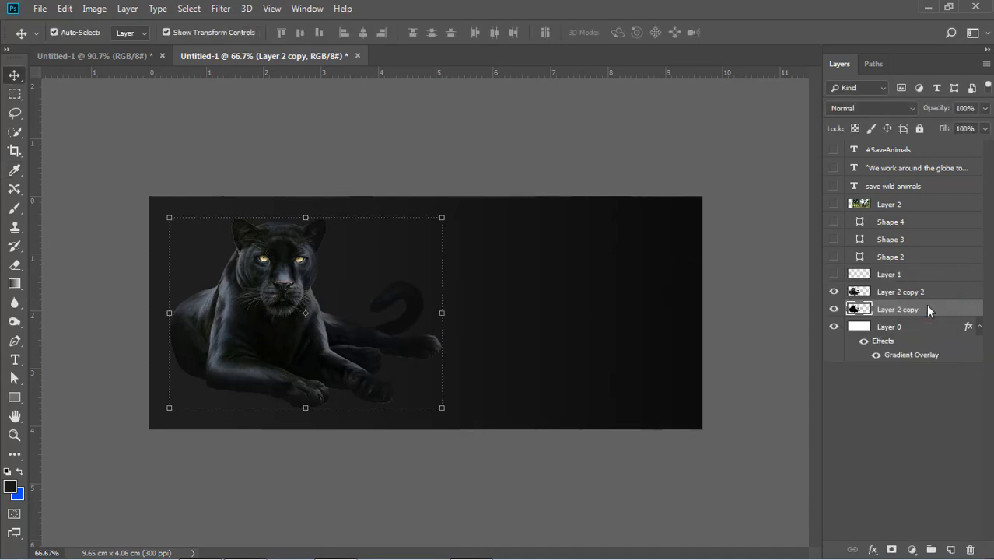
Step: Offset the black panther copy about 21 pixels to the right so it sits as a shadow behind the panther
key(shift+Right)
key(shift+Right)
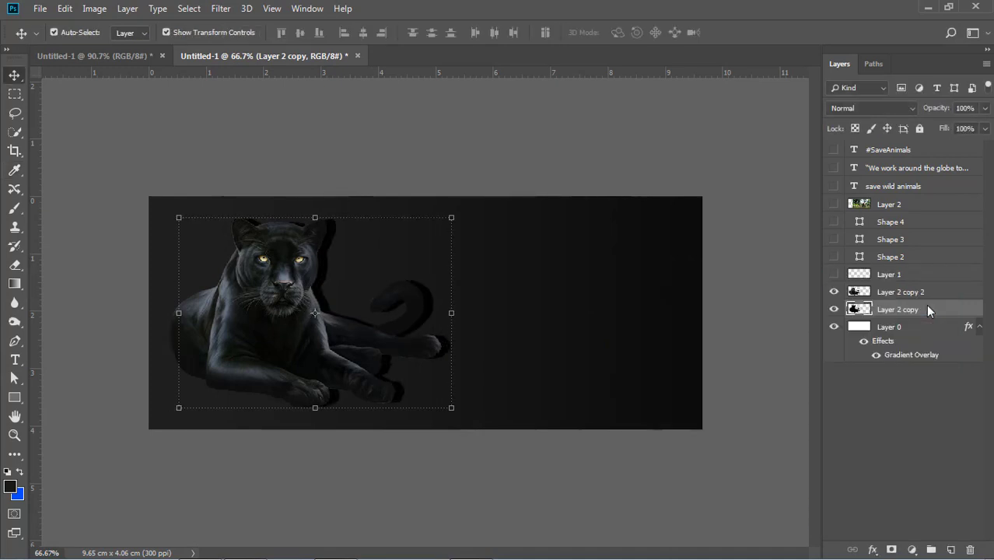
key(Right)
Step: Soften the panther's shadow with a Gaussian Blur of 3.3 pixels radius
click(224, 10)
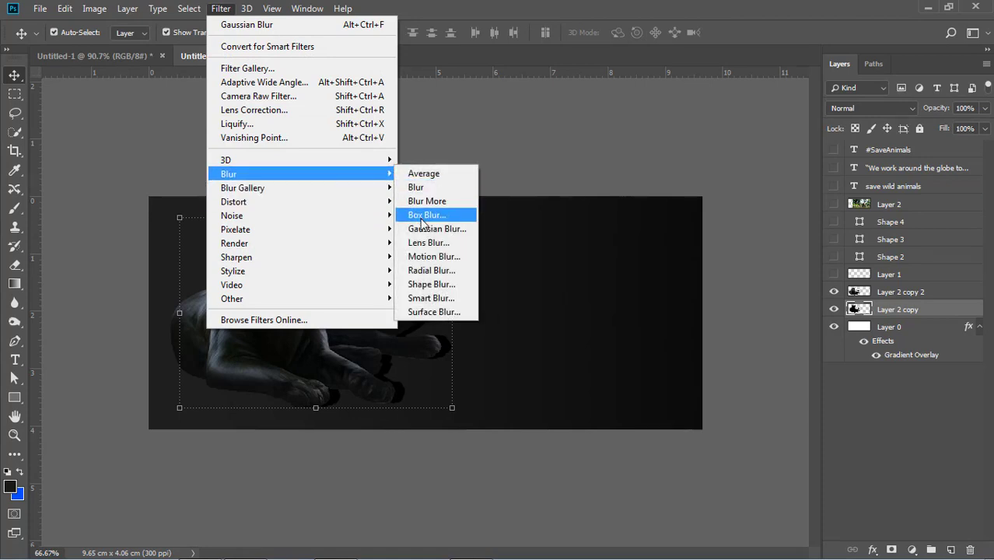
click(424, 228)
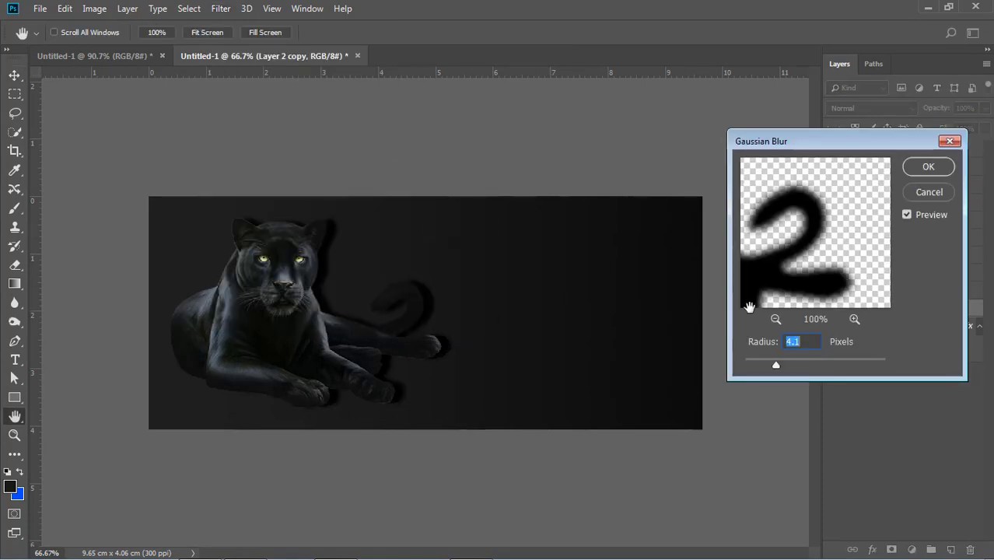
drag(773, 363, 771, 363)
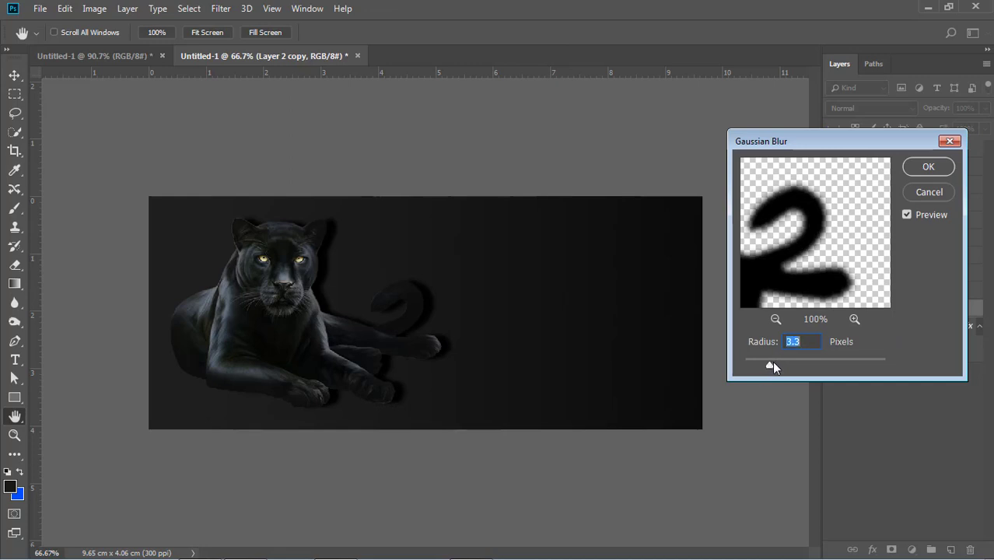
click(926, 168)
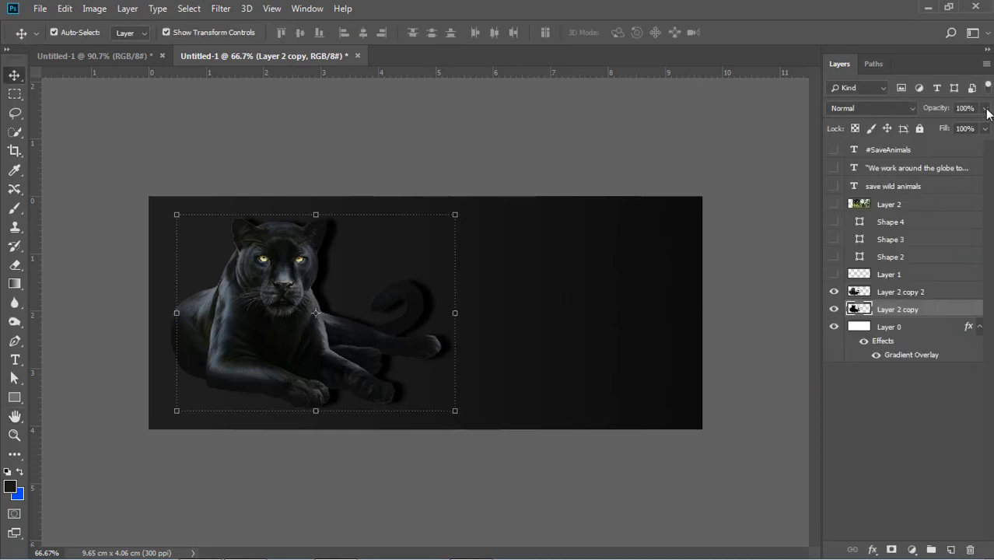
Step: Lower the opacity of the blurred panther shadow layer to about 37%
click(984, 108)
drag(983, 129, 964, 136)
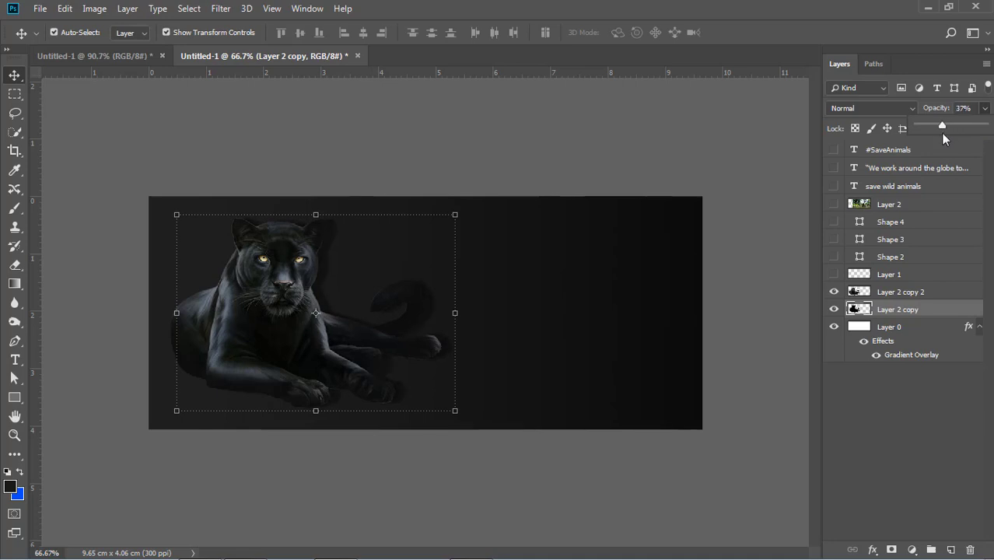
click(749, 297)
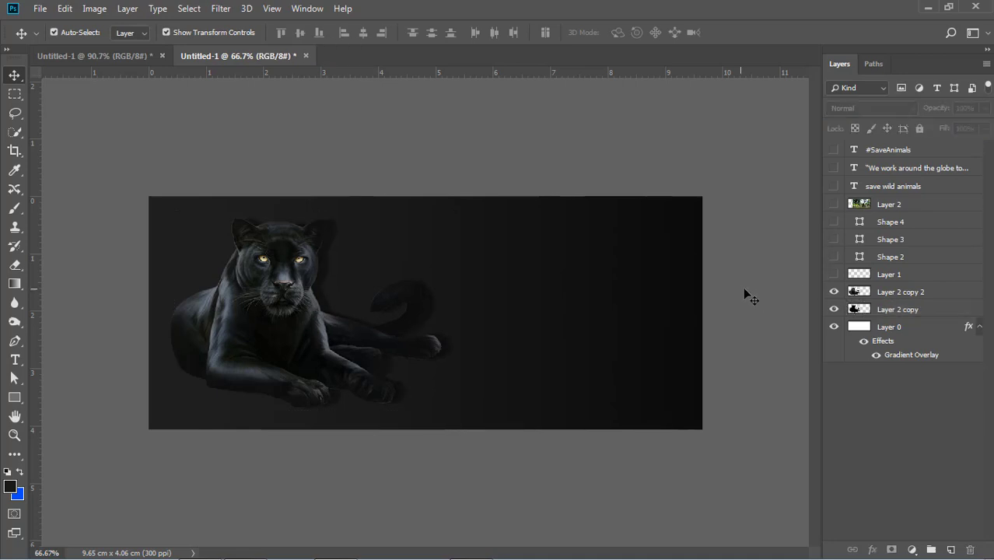
Step: Show the elephant forest photo, Layer 2, and align its right edge with the canvas edge
click(907, 214)
click(833, 204)
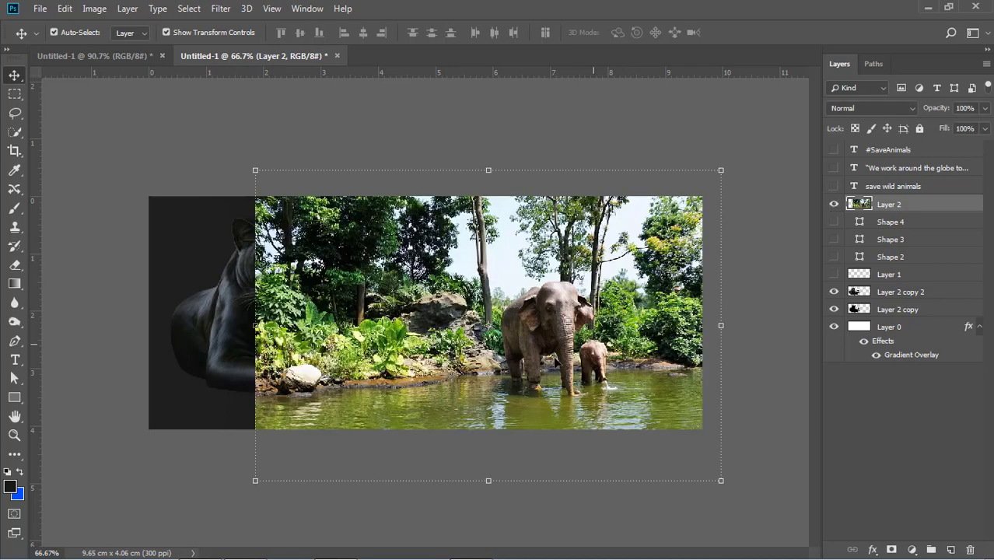
drag(609, 313, 591, 313)
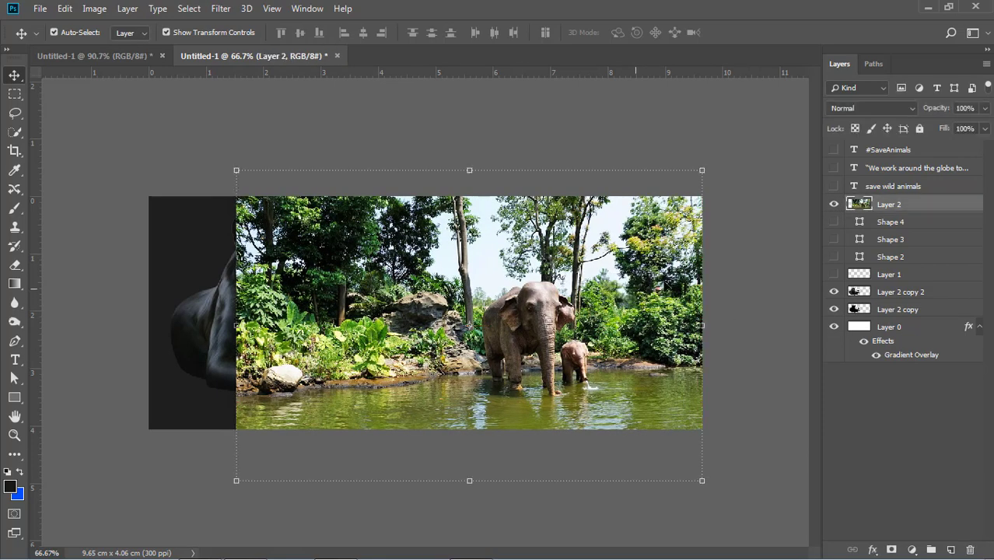
Step: Reduce the opacity of the elephant forest photo to 12%
click(985, 108)
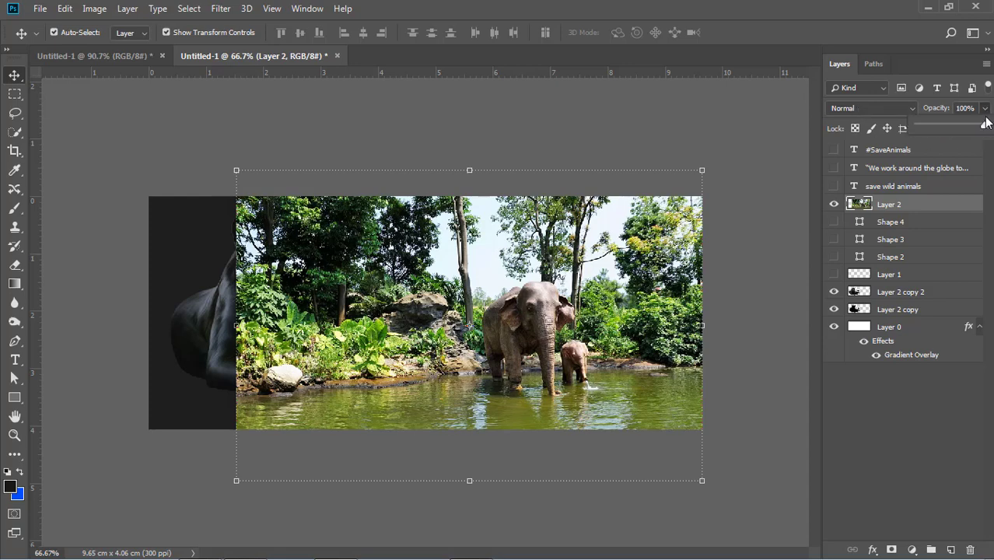
drag(985, 125, 935, 137)
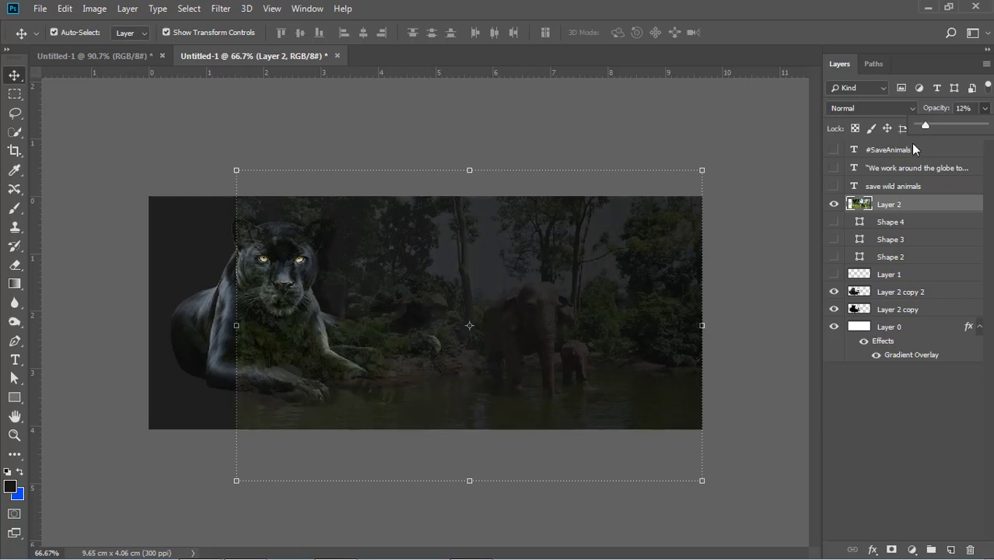
click(770, 320)
Step: Move the forest photo layer beneath both panther layers, directly above Layer 0
click(929, 204)
drag(929, 253, 931, 315)
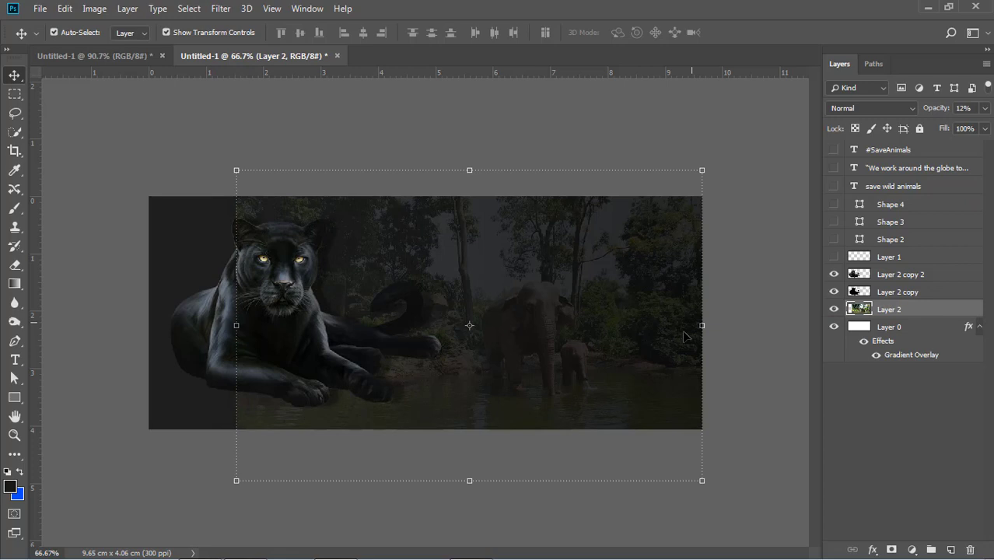
click(727, 354)
Step: Erase the forest photo's hard left edge behind the panther with a soft 175 px Eraser, raising its opacity to 84%
click(512, 273)
click(14, 266)
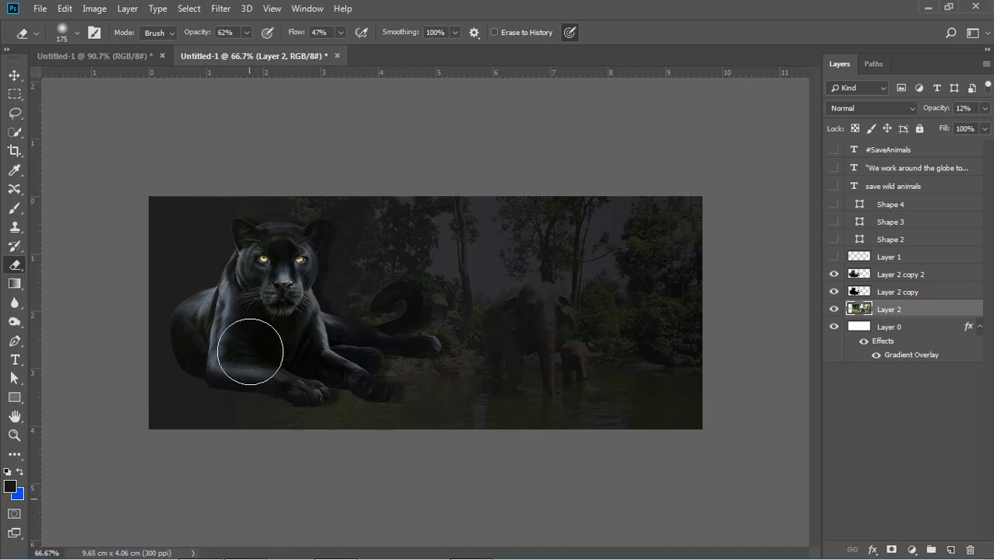
mouse_move(249, 352)
mouse_down()
mouse_move(286, 479)
mouse_move(205, 476)
mouse_move(222, 367)
mouse_up()
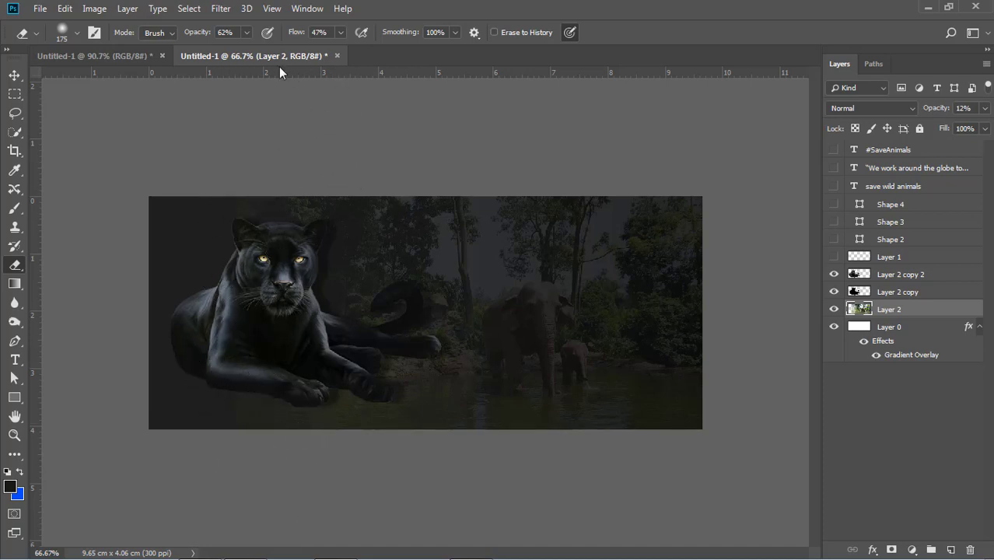
click(246, 35)
drag(259, 48, 265, 49)
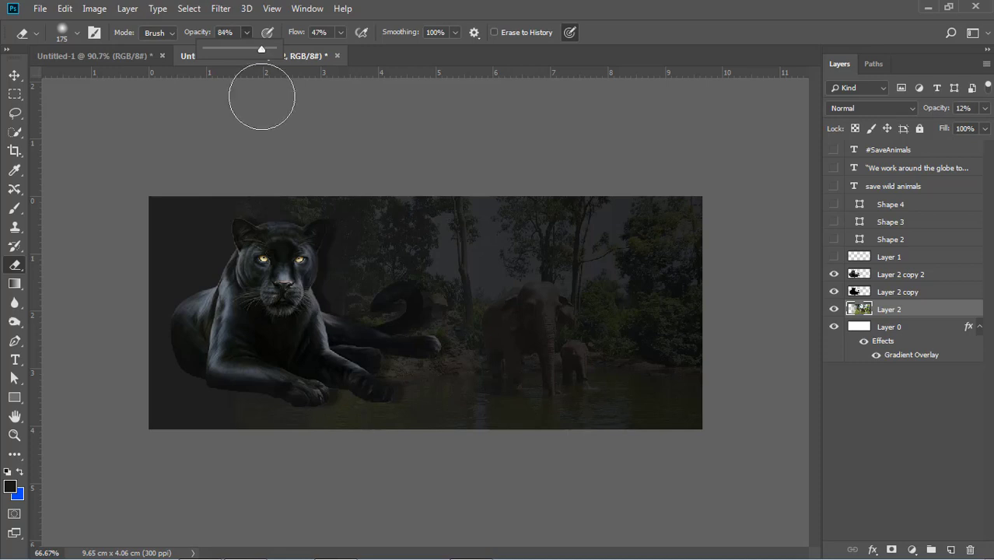
mouse_move(252, 468)
mouse_down()
mouse_move(253, 407)
mouse_move(225, 518)
mouse_move(272, 400)
mouse_move(231, 449)
mouse_move(254, 420)
mouse_up()
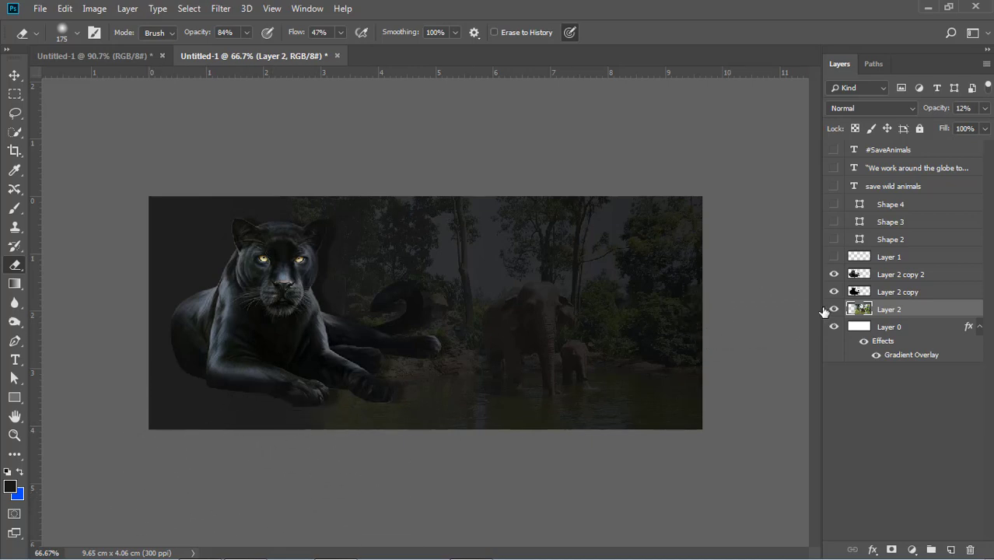
Step: Raise the forest photo's opacity to 21% and erase more of it around the panther's front paws
click(983, 109)
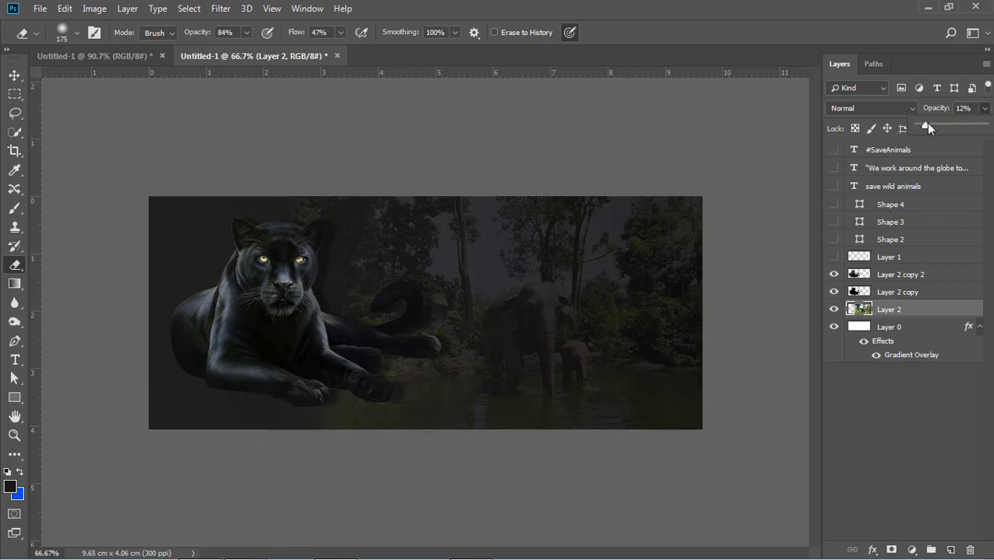
drag(926, 122, 931, 123)
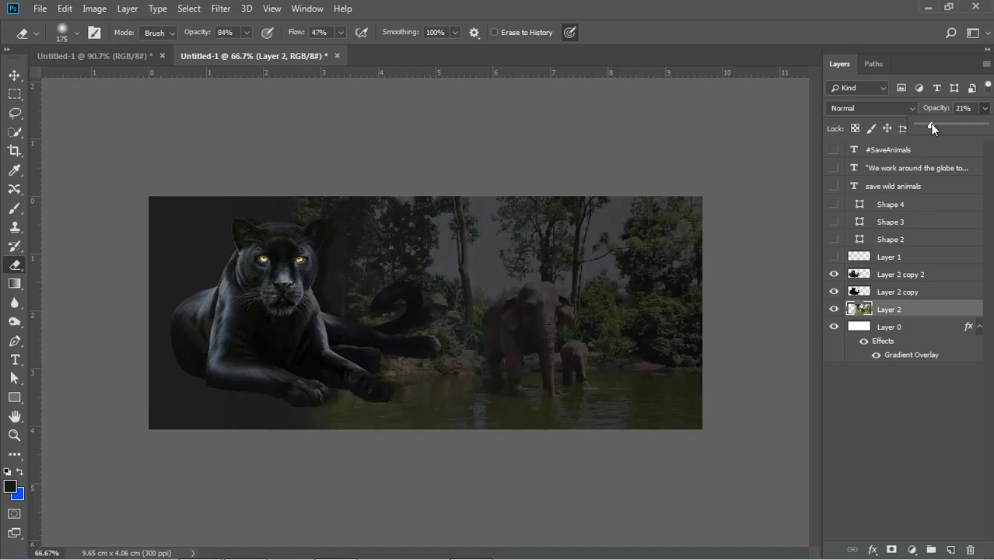
click(352, 203)
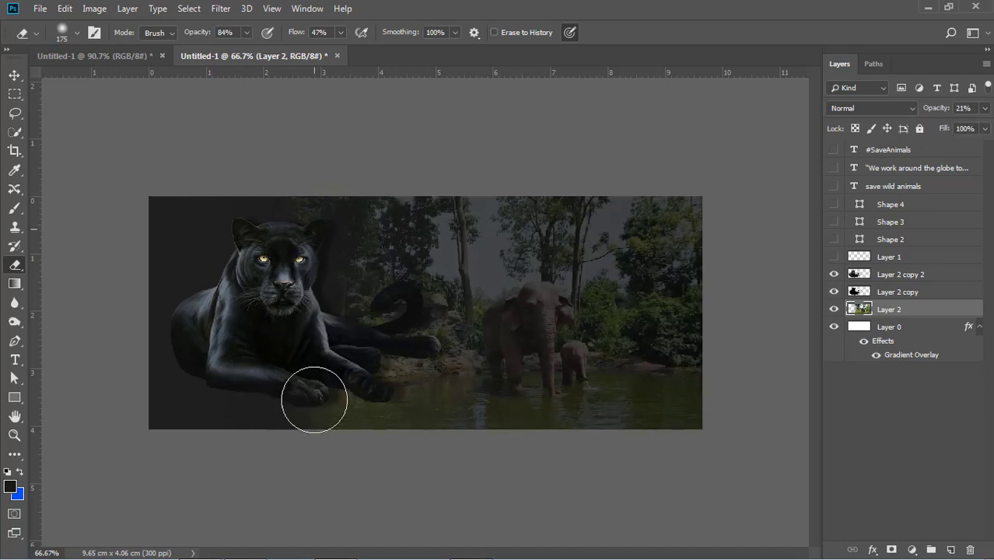
mouse_move(314, 400)
mouse_down()
mouse_move(321, 189)
mouse_move(321, 340)
mouse_move(347, 286)
mouse_move(316, 441)
mouse_move(334, 399)
mouse_up()
Step: Set the elephant forest photo layer's opacity to 18%
text(12)
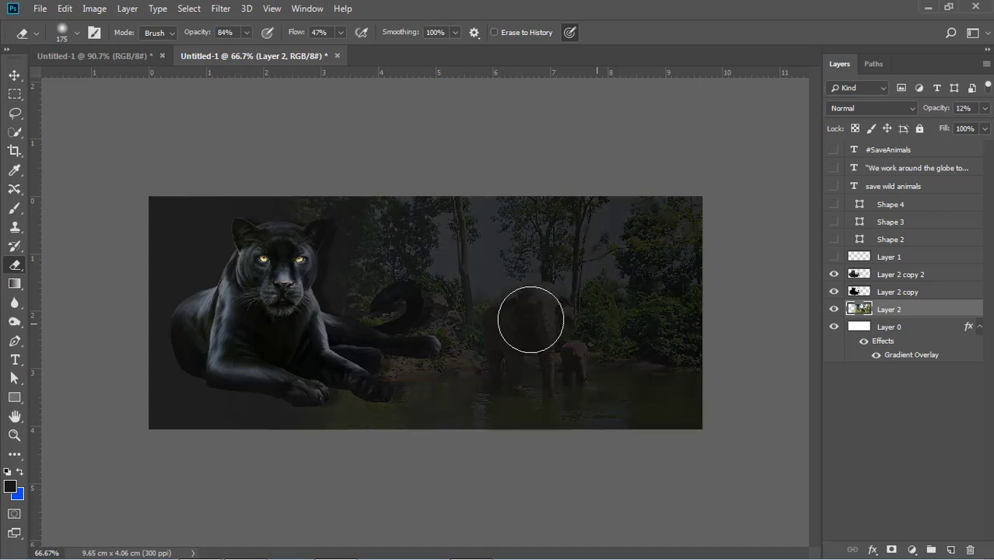
click(985, 109)
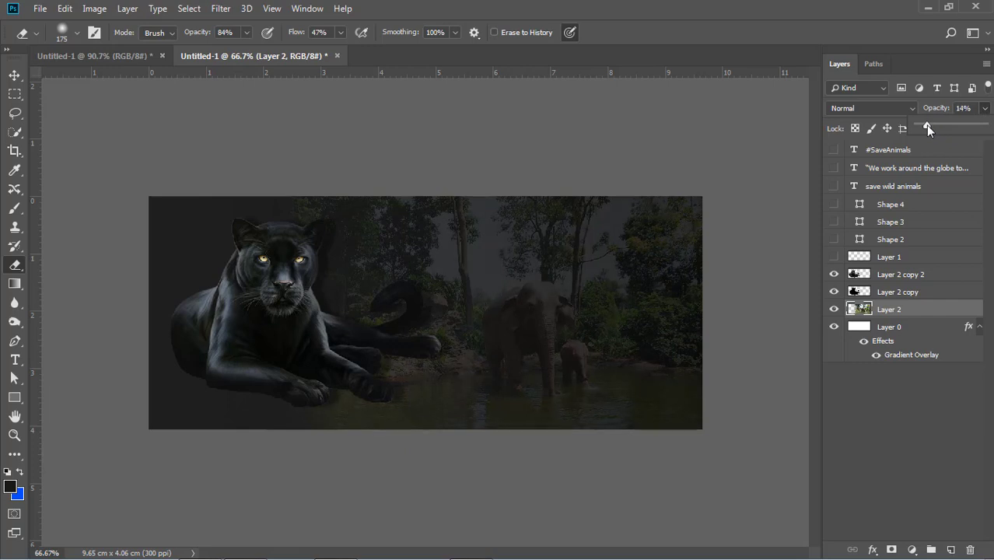
drag(929, 124, 932, 124)
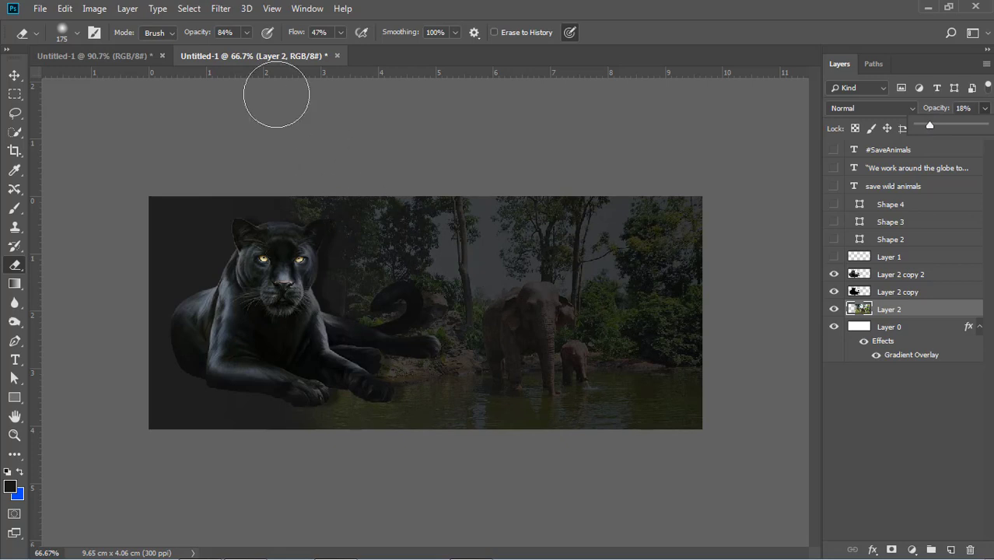
Step: Lower the Eraser's opacity to 70% and erase the forest photo around the panther's tail and the trees behind its head
click(249, 33)
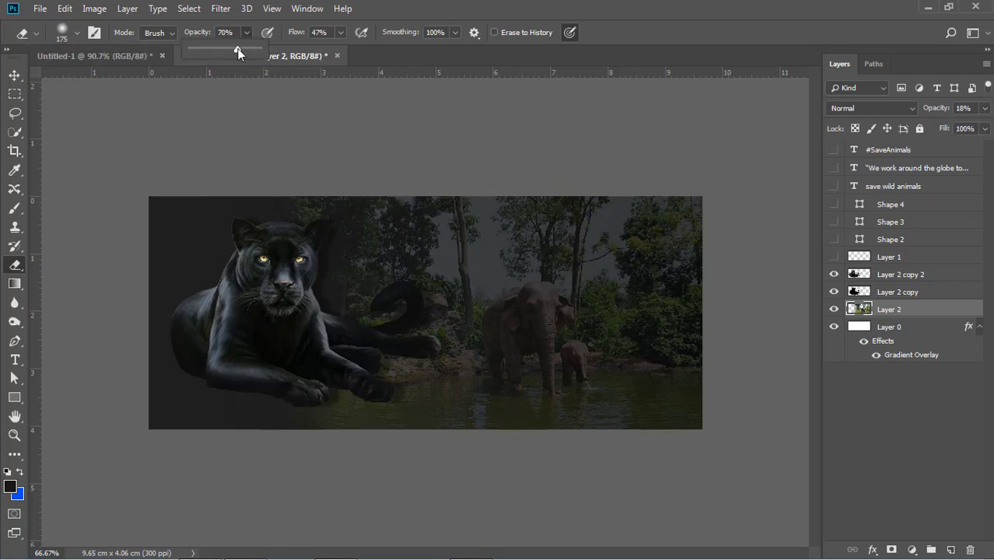
drag(238, 53, 238, 53)
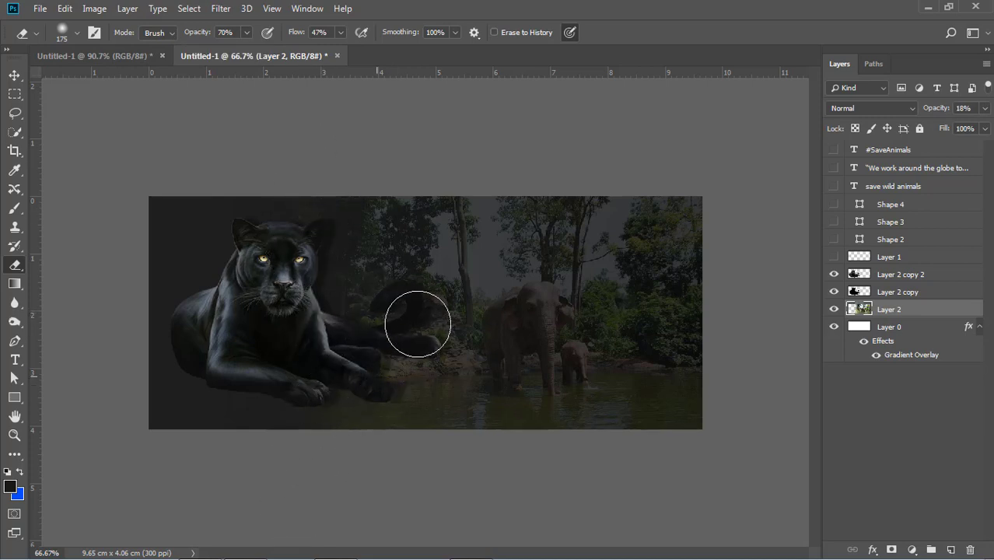
mouse_move(417, 324)
mouse_down()
mouse_move(432, 282)
mouse_move(386, 362)
mouse_move(387, 328)
mouse_move(377, 321)
mouse_move(383, 302)
mouse_move(377, 347)
mouse_move(396, 284)
mouse_move(434, 287)
mouse_move(410, 413)
mouse_move(370, 459)
mouse_move(429, 332)
mouse_move(416, 379)
mouse_move(428, 341)
mouse_move(411, 366)
mouse_move(416, 194)
mouse_move(341, 374)
mouse_move(371, 281)
mouse_move(384, 352)
mouse_move(368, 516)
mouse_move(379, 437)
mouse_move(371, 234)
mouse_move(336, 445)
mouse_move(323, 449)
mouse_move(369, 211)
mouse_up()
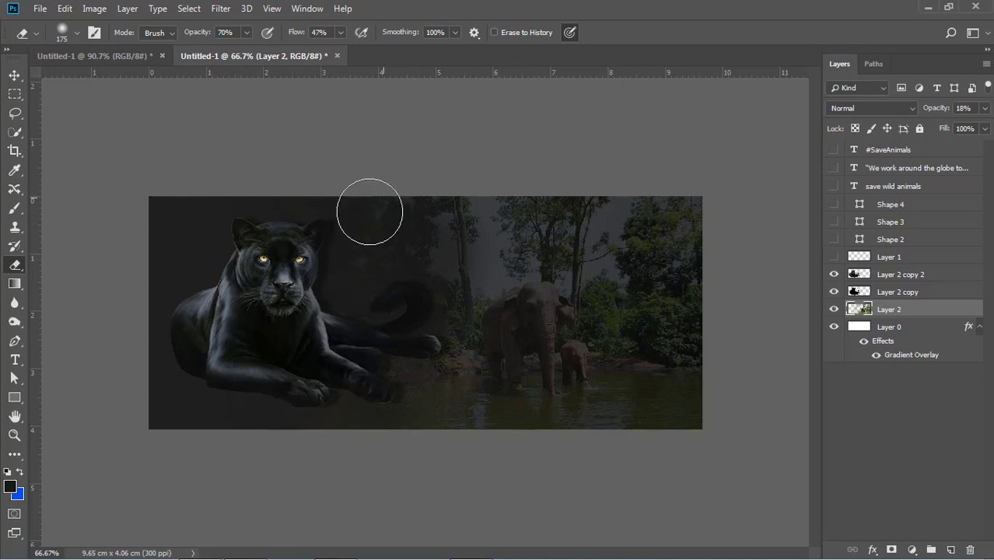
Step: Lower the Eraser's opacity to 48%, soften the forest remnants above the panther and below its front paws, and deselect the layer
click(244, 34)
drag(247, 49, 233, 51)
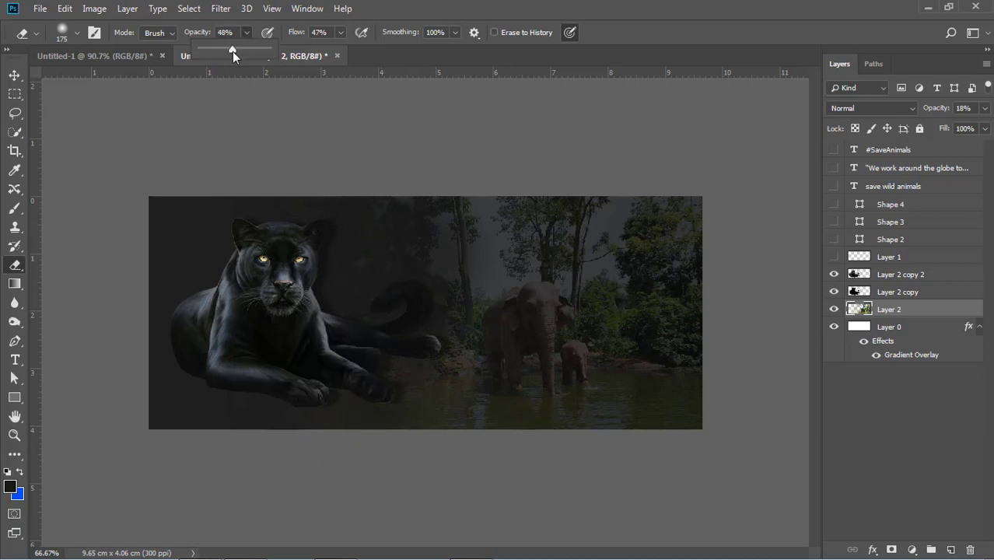
click(370, 203)
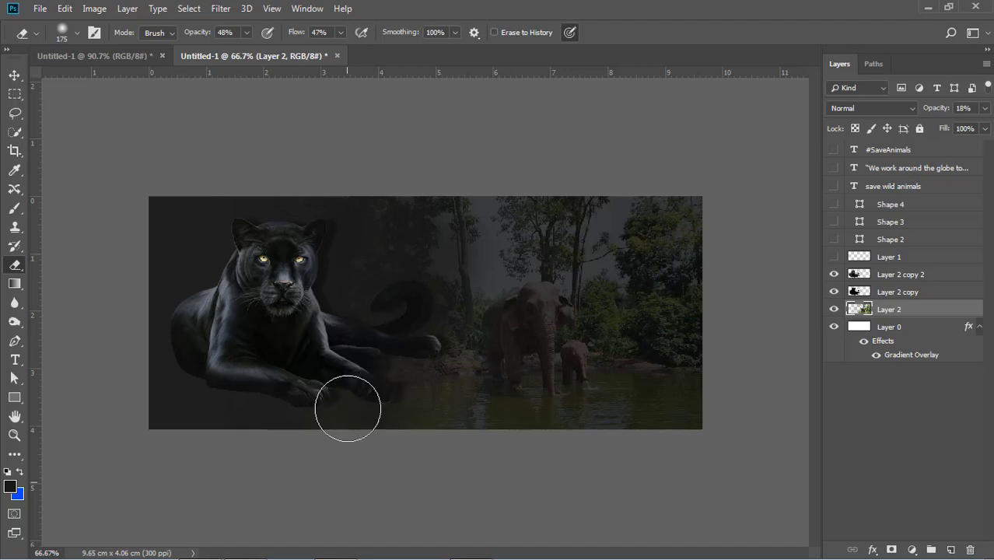
mouse_move(348, 406)
mouse_down()
mouse_move(375, 363)
mouse_move(375, 411)
mouse_up()
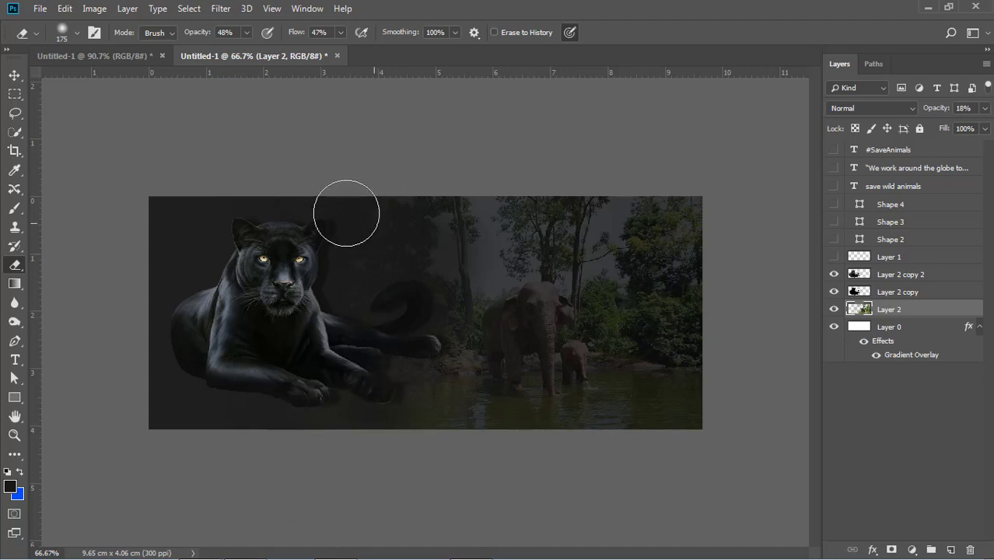
click(14, 75)
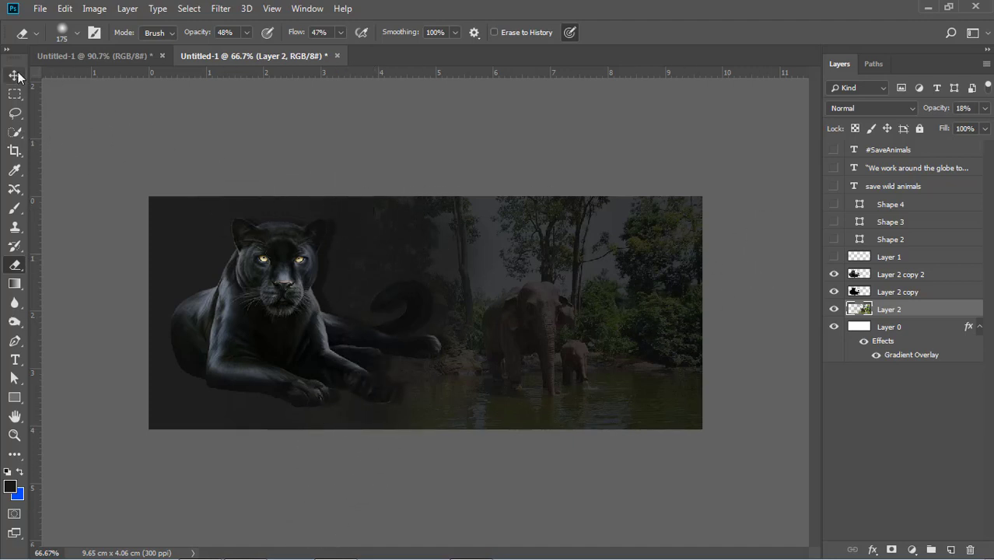
click(747, 177)
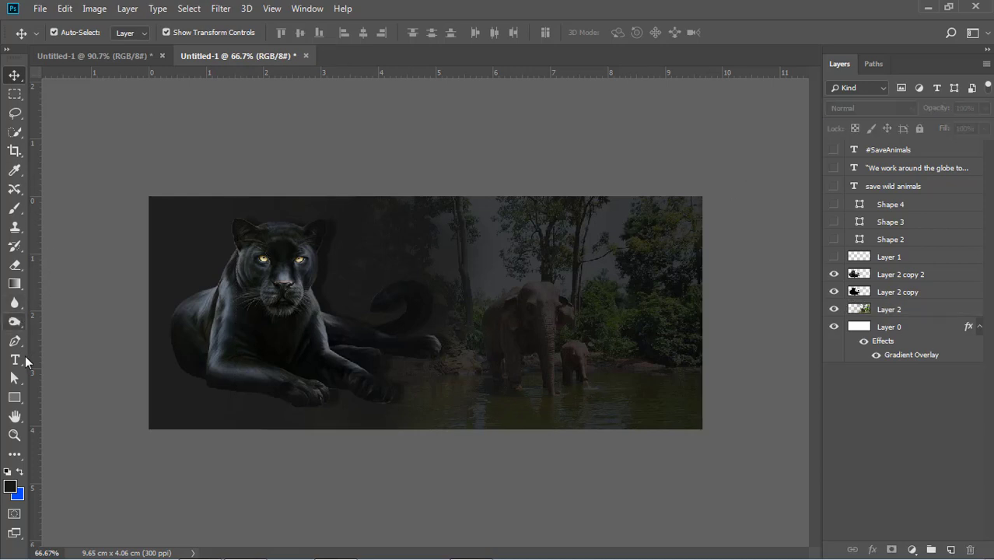
Step: Draw a dark rectangle of about 1075 × 446 px over the banner, inset from all its edges
click(14, 397)
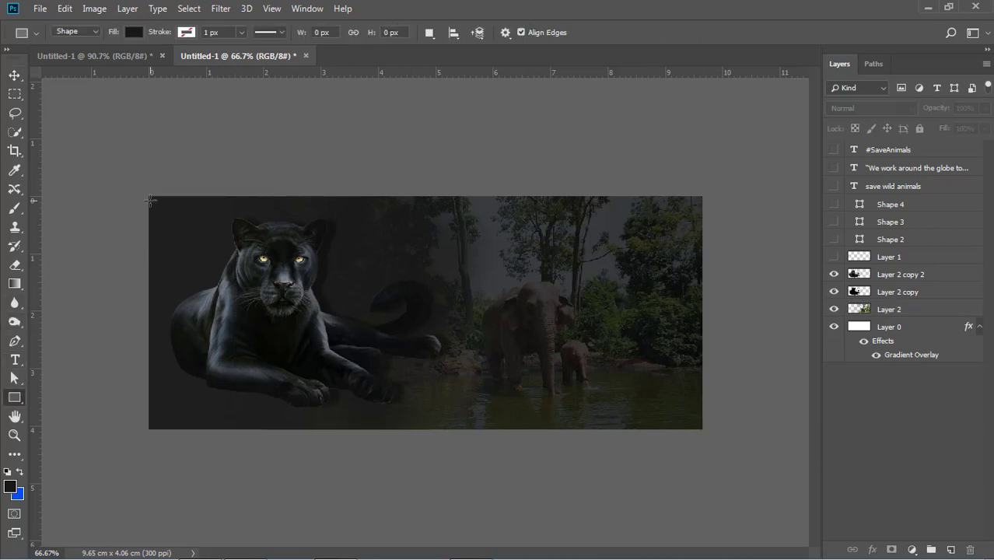
drag(165, 204, 687, 421)
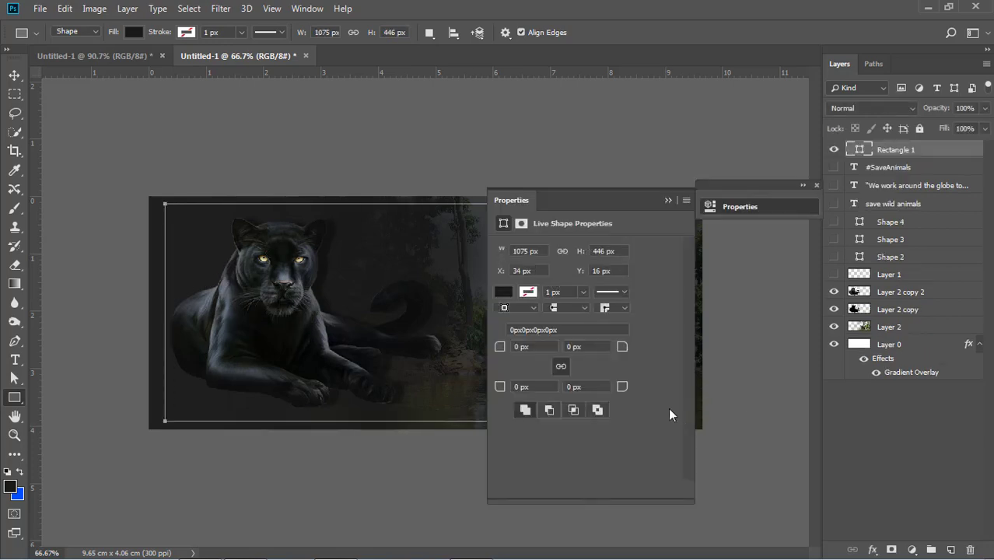
click(14, 75)
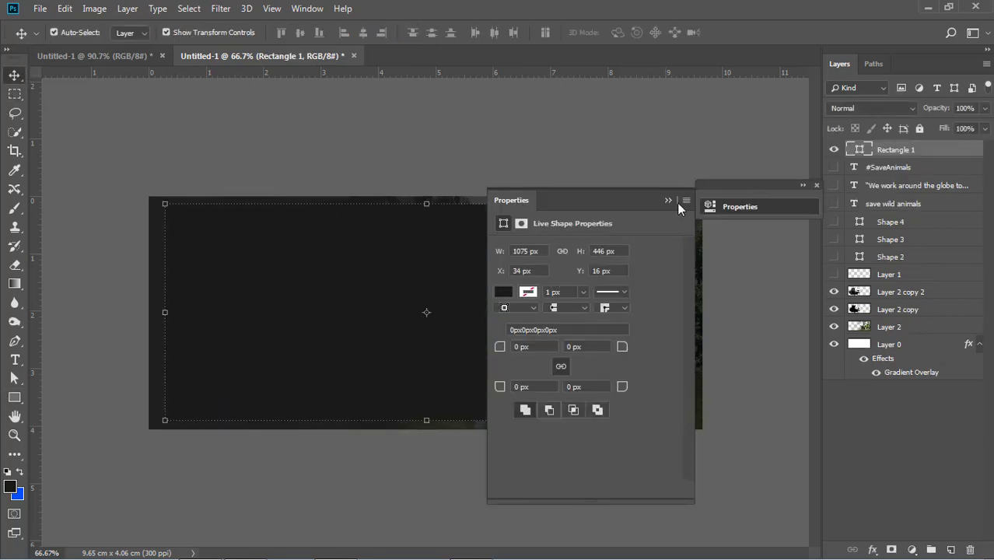
click(667, 199)
click(737, 306)
drag(271, 194, 554, 379)
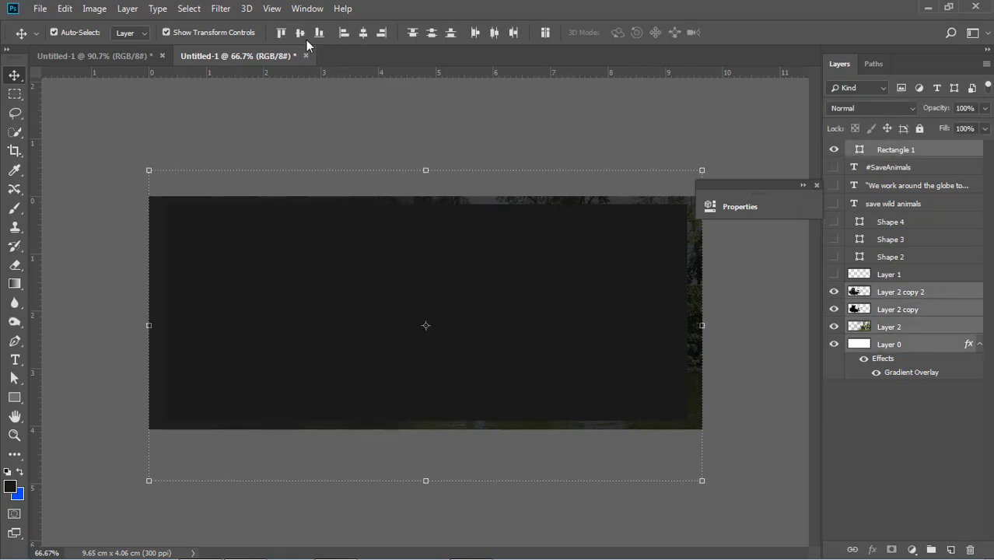
click(361, 33)
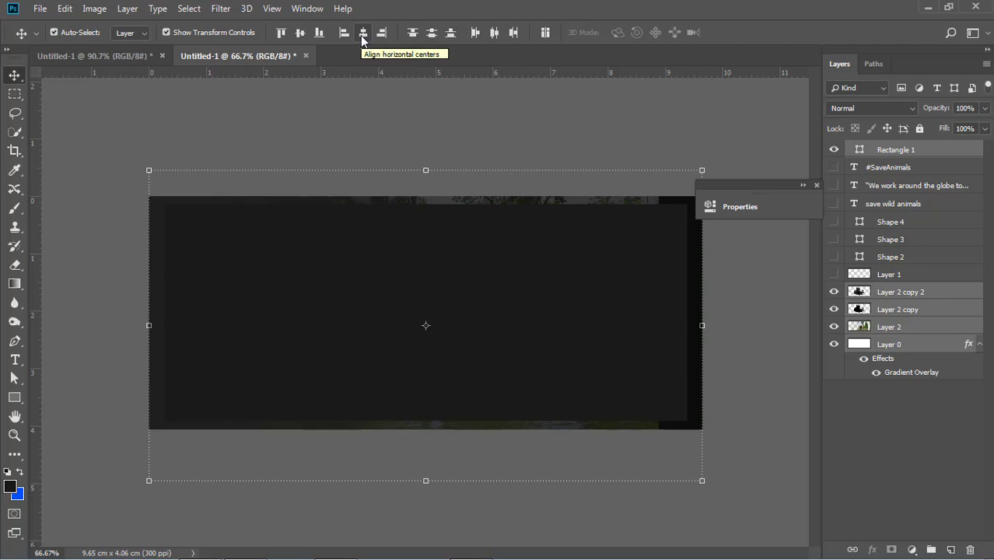
click(738, 310)
key(ctrl+z)
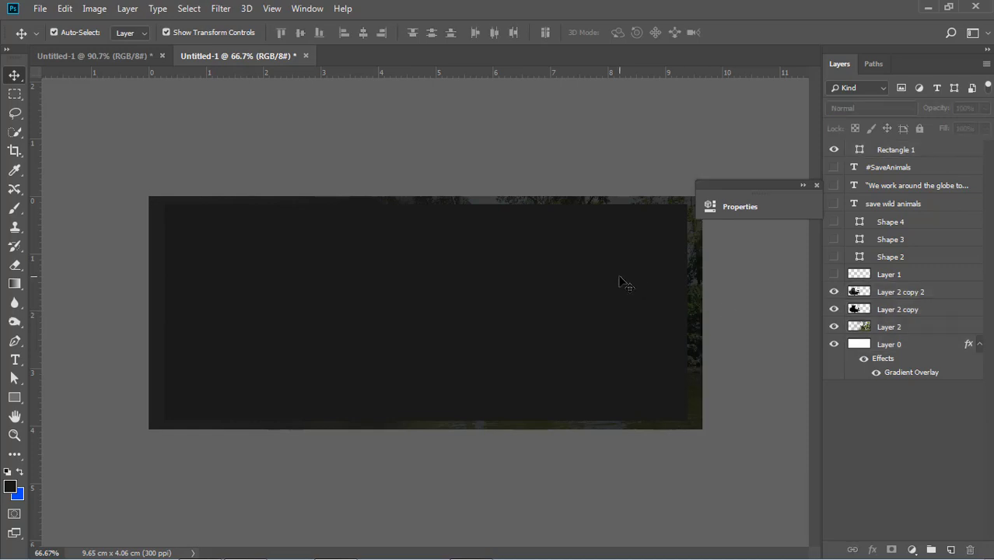
Step: Select the rectangle together with Layer 0 and centre the rectangle horizontally on the banner background
click(622, 280)
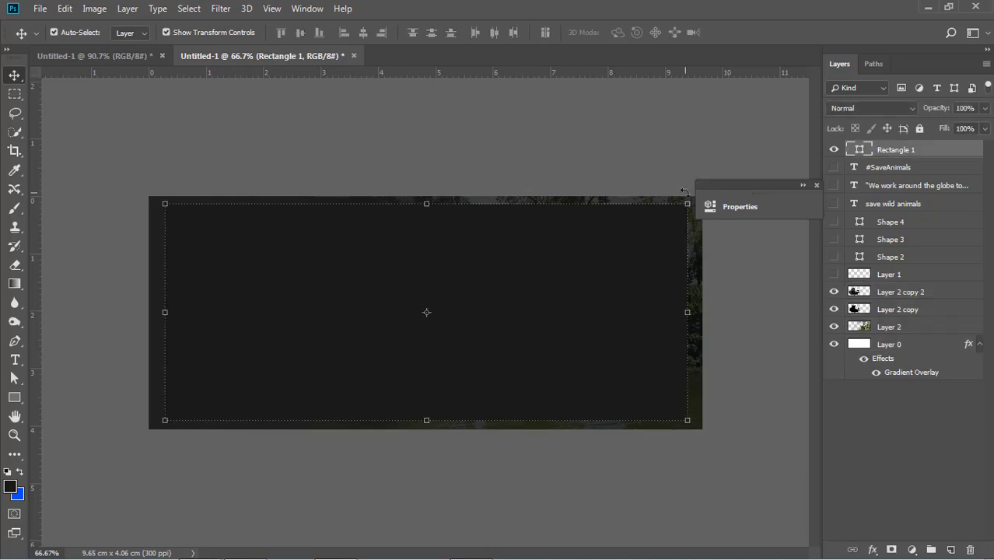
shift+click(589, 246)
click(681, 286)
shift+click(902, 345)
click(860, 434)
click(890, 345)
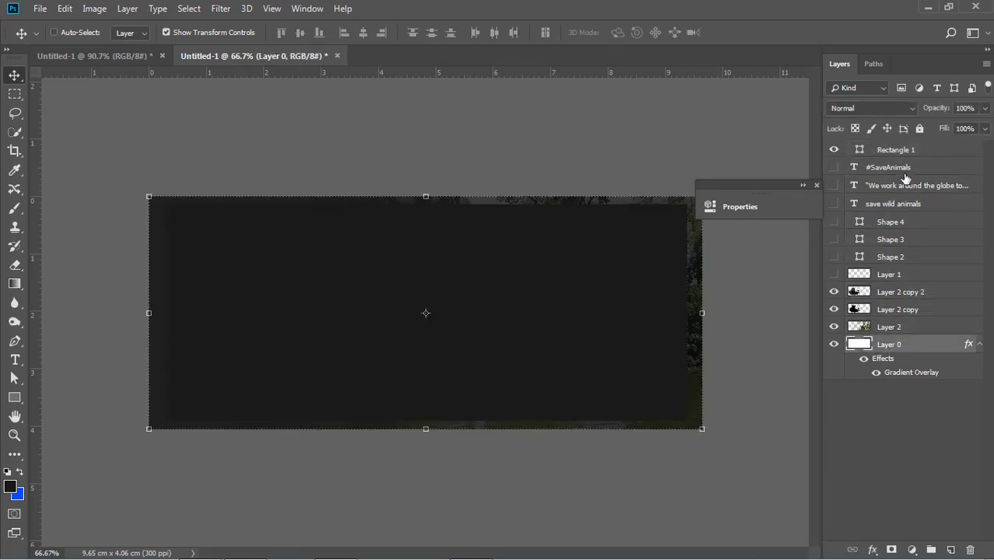
ctrl+click(893, 150)
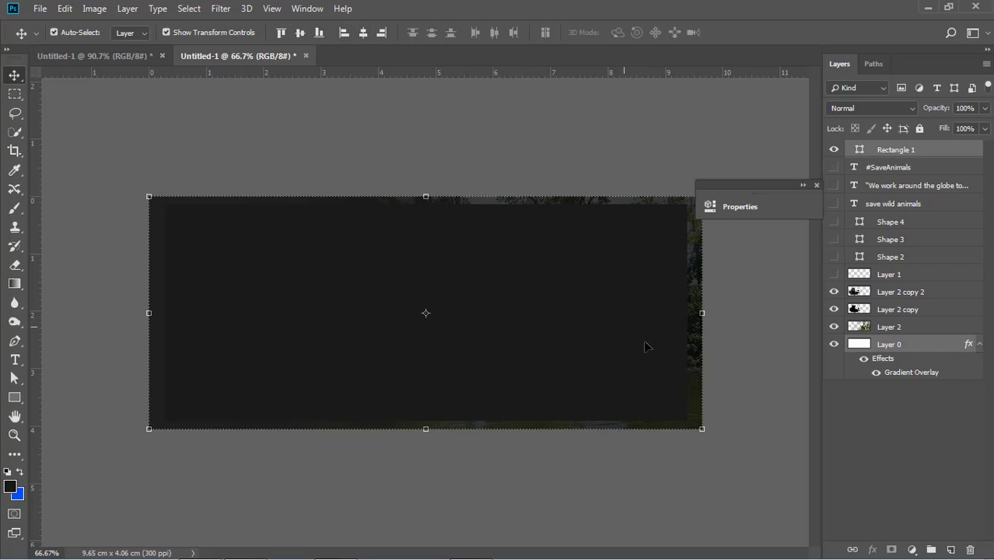
key(ctrl+t)
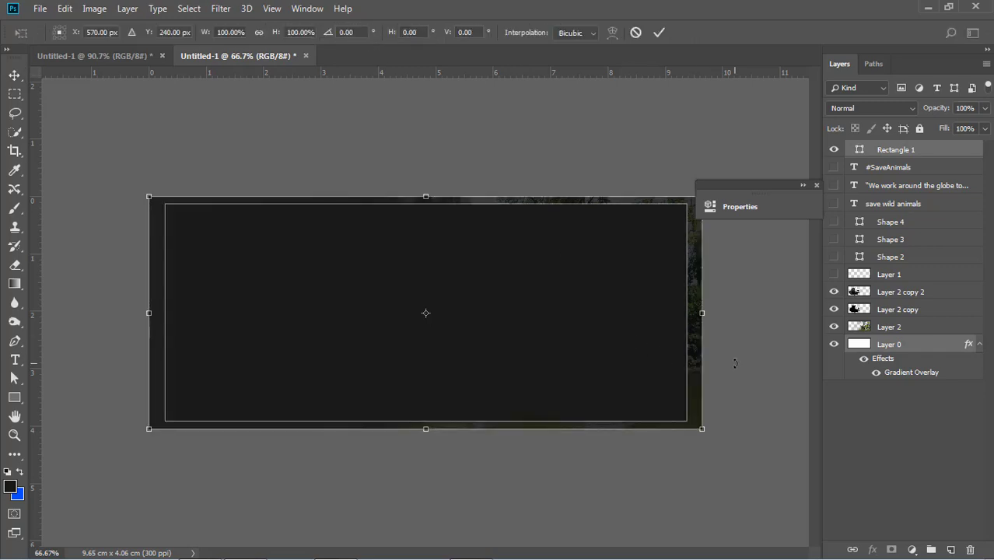
key(Return)
click(647, 306)
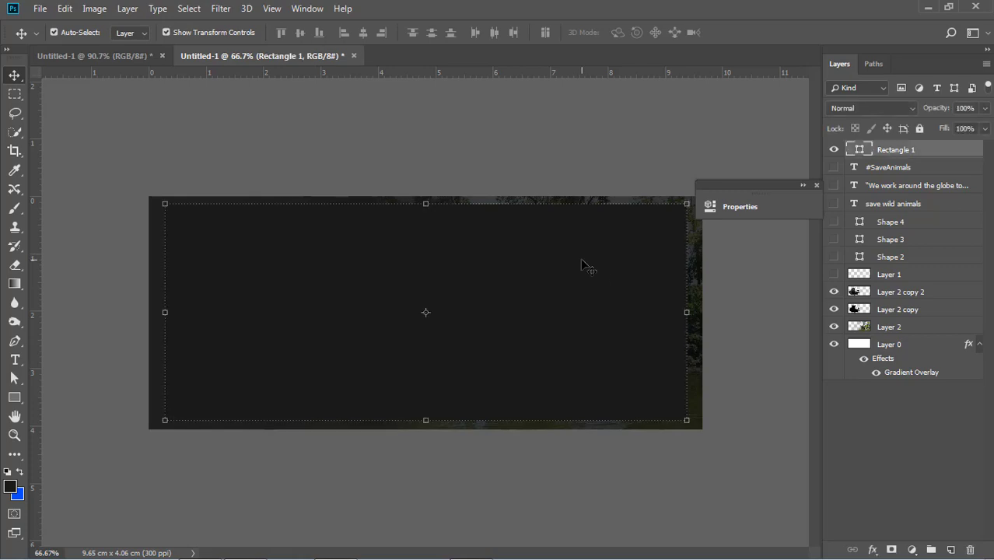
Step: Scale the rectangle about its centre to 102.51% width and 99.10% height, leaving an even margin around the banner
key(ctrl+t)
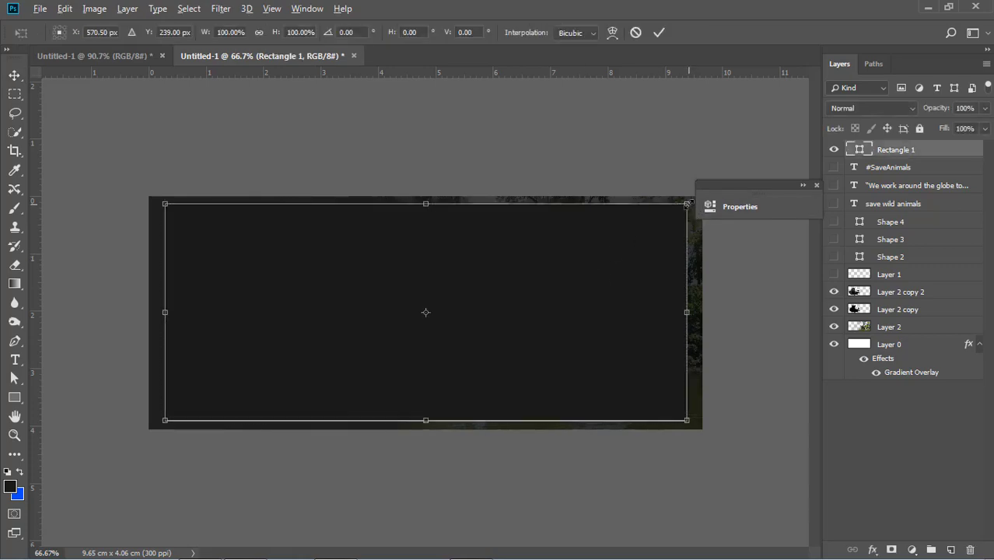
drag(686, 204, 684, 204)
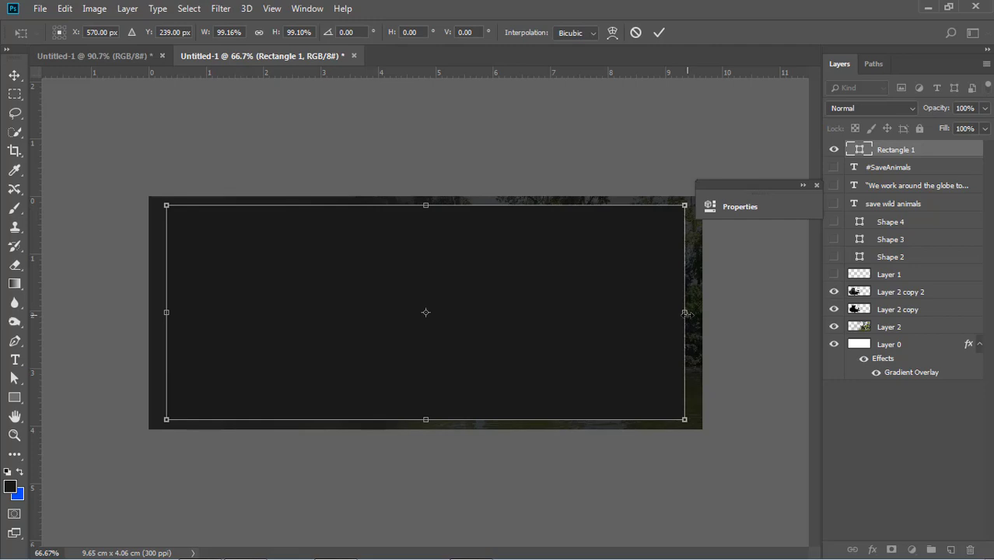
drag(685, 313, 690, 312)
drag(690, 312, 693, 312)
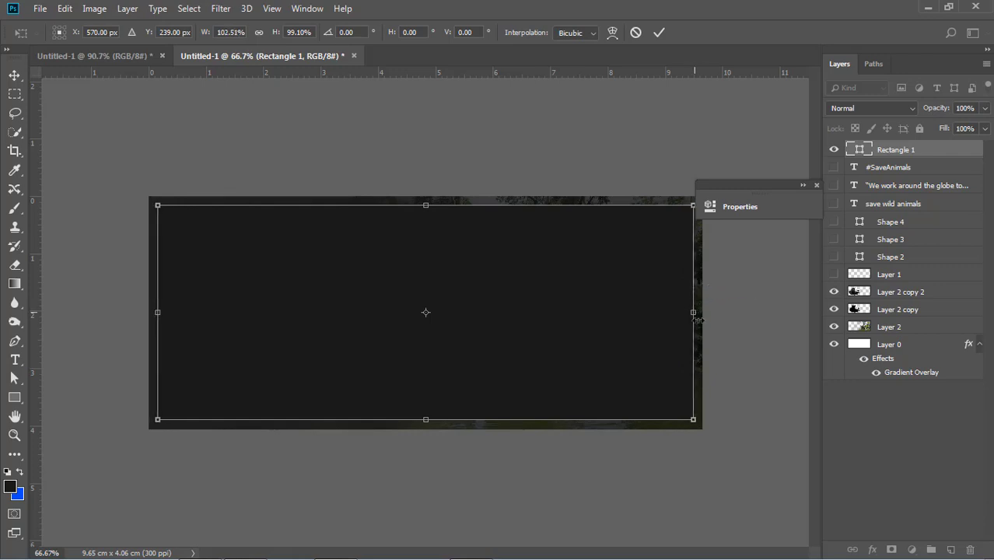
key(Return)
click(745, 340)
Step: Place two horizontal and two vertical guides along the four edges of the rectangle
click(619, 335)
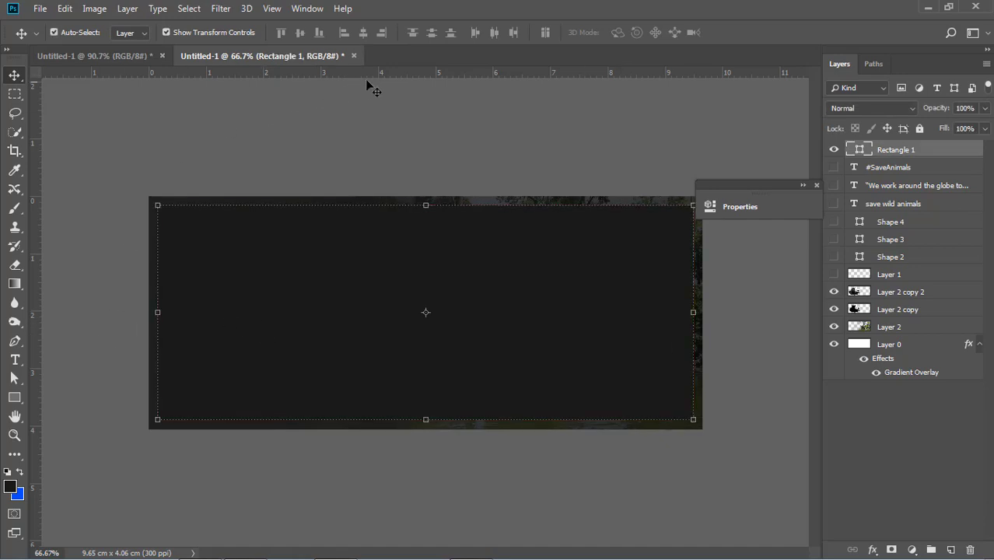
drag(367, 75, 442, 205)
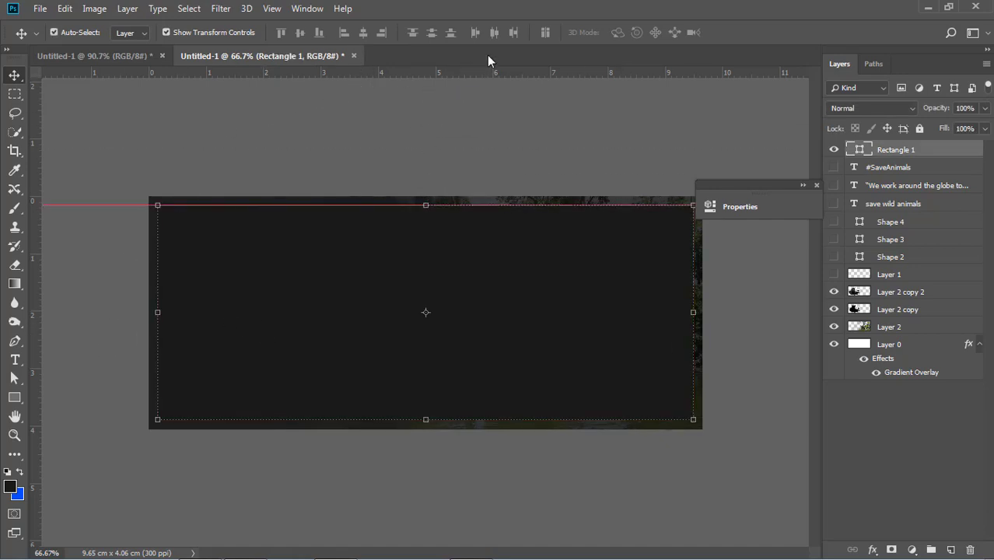
drag(487, 98, 488, 420)
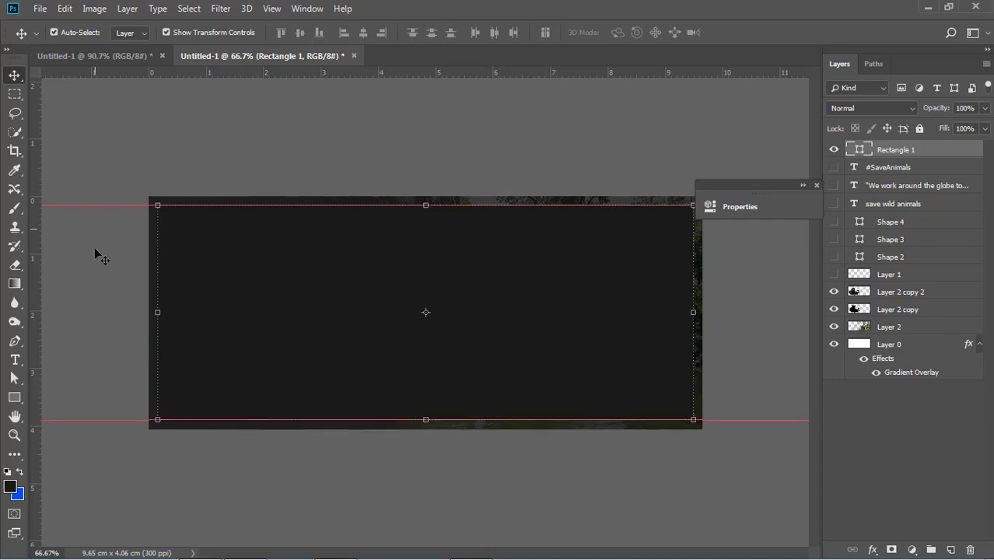
drag(36, 276, 158, 310)
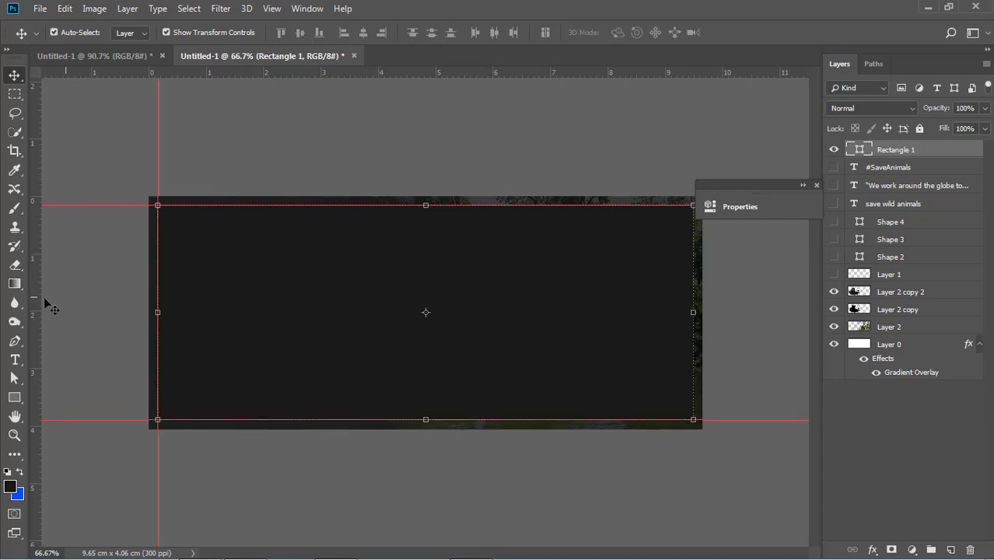
drag(34, 298, 693, 321)
click(734, 336)
Step: Give the rectangle a solid white 0.51 px stroke and remove its fill
click(589, 320)
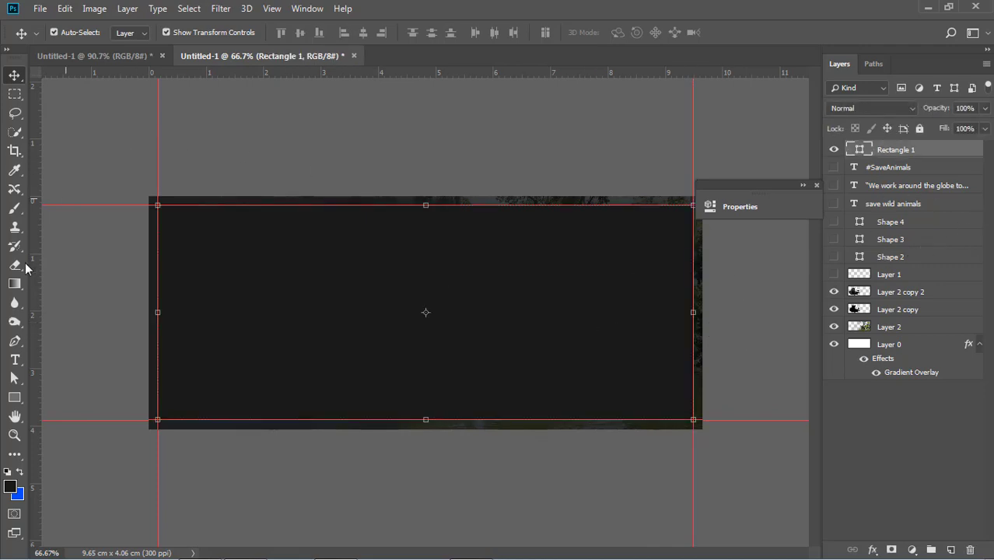
click(15, 397)
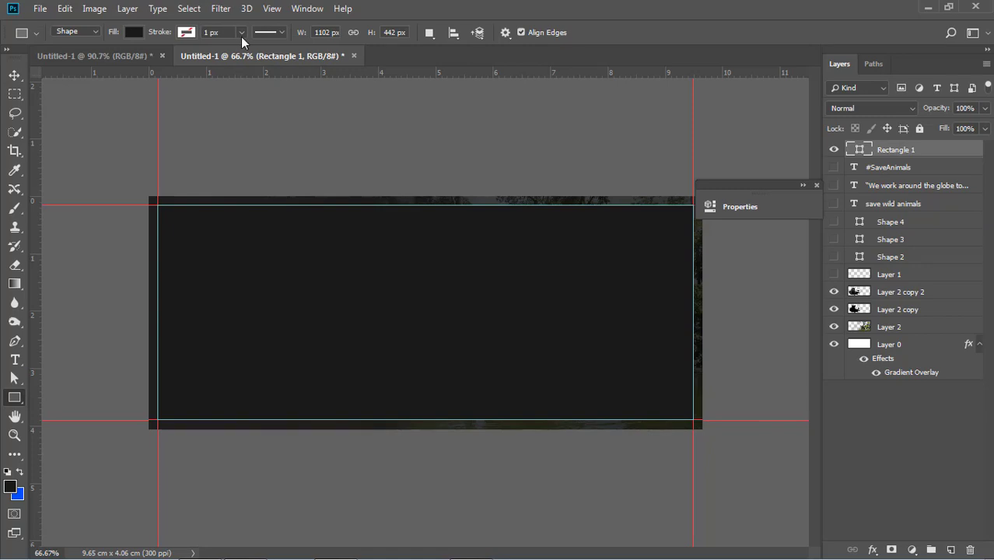
click(222, 31)
click(273, 32)
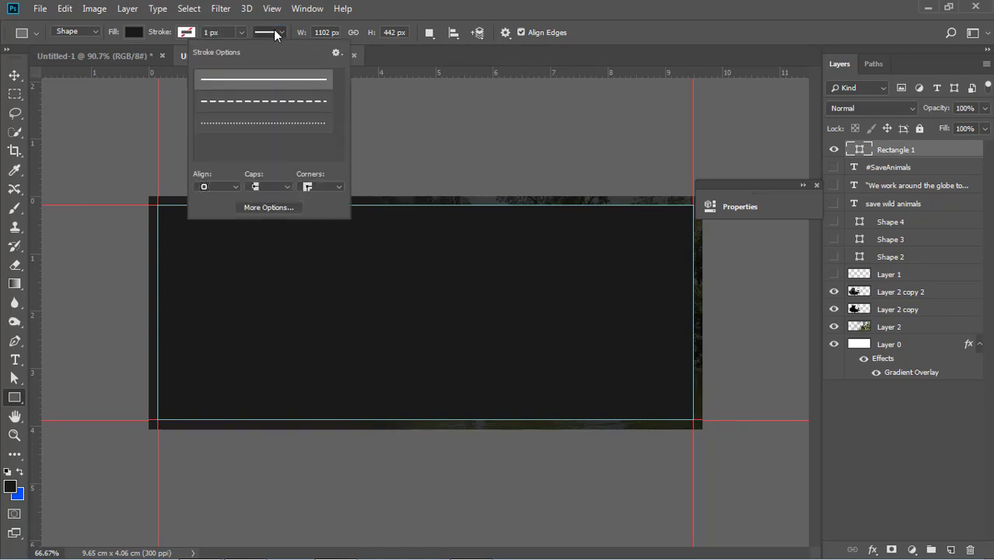
click(273, 30)
click(239, 32)
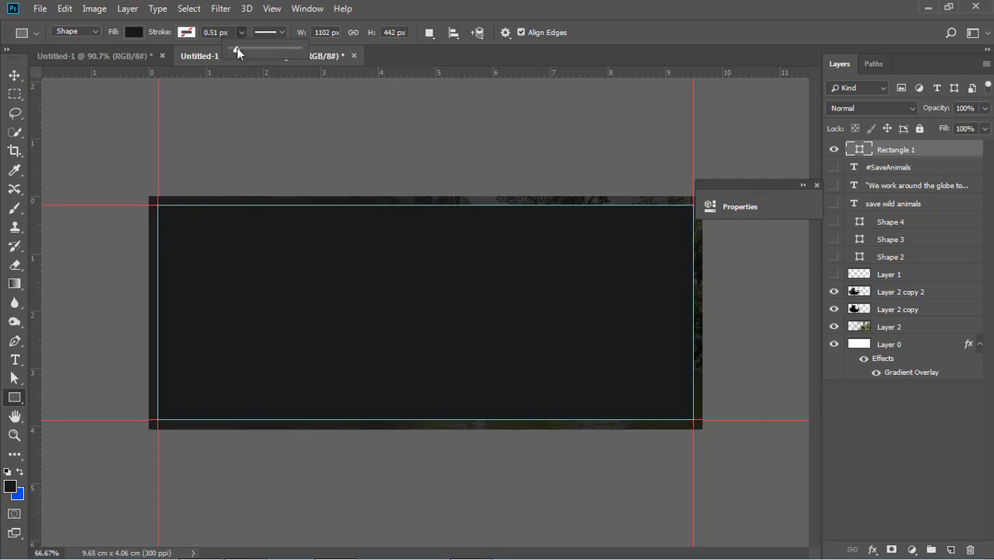
click(133, 32)
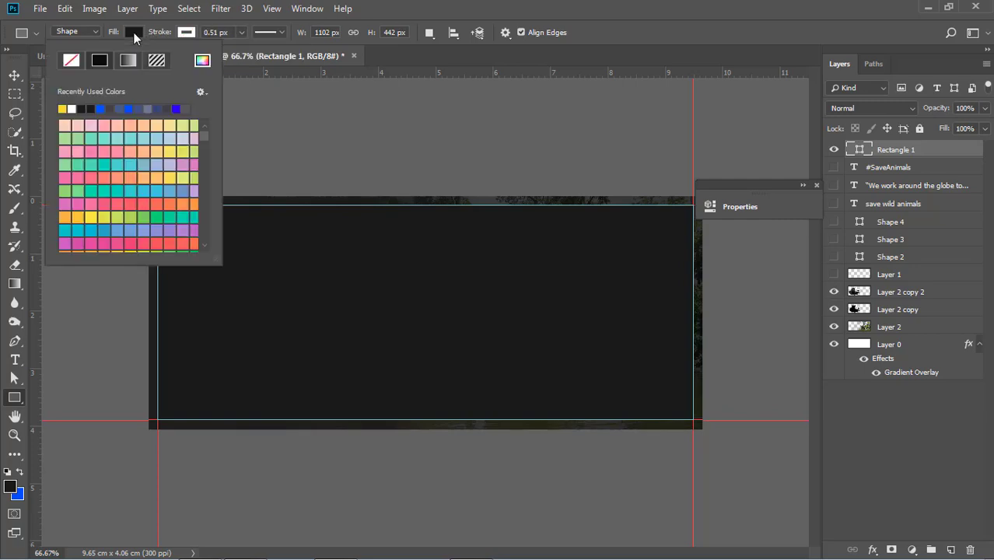
click(71, 60)
click(16, 74)
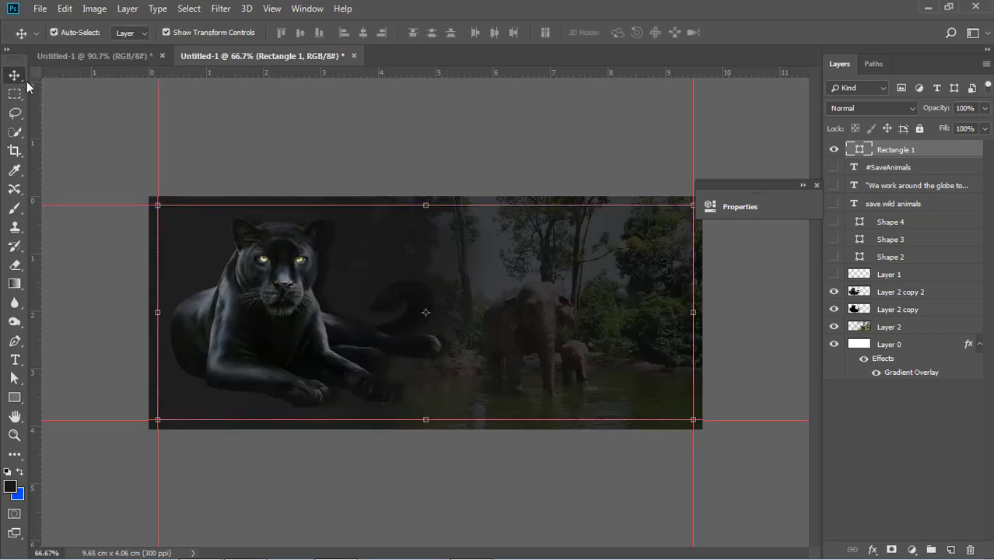
Step: Show the social media icon layers Shape 2, Shape 3 and Shape 4 and place the icons inside the banner's lower-left guide corner
click(115, 136)
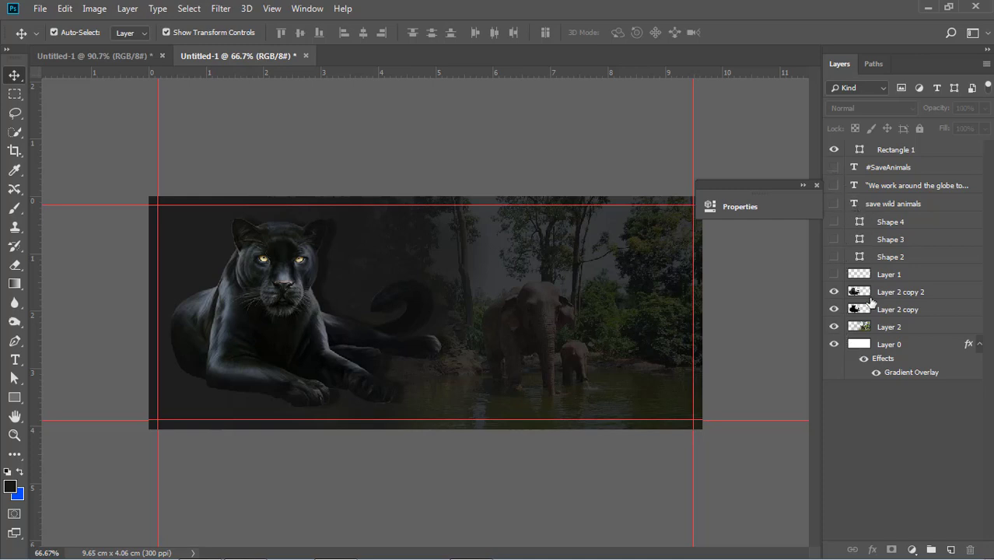
drag(833, 257, 833, 226)
drag(504, 340, 192, 414)
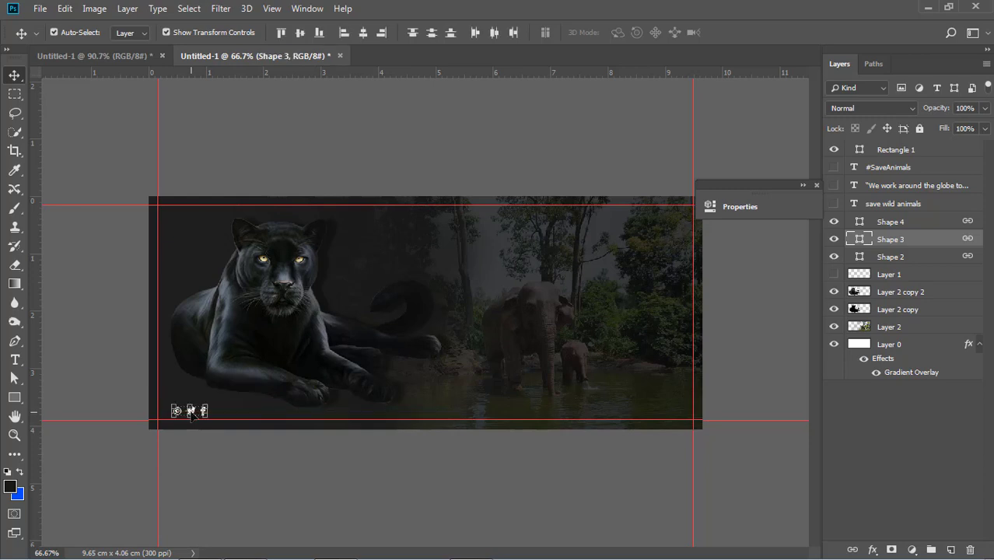
click(347, 466)
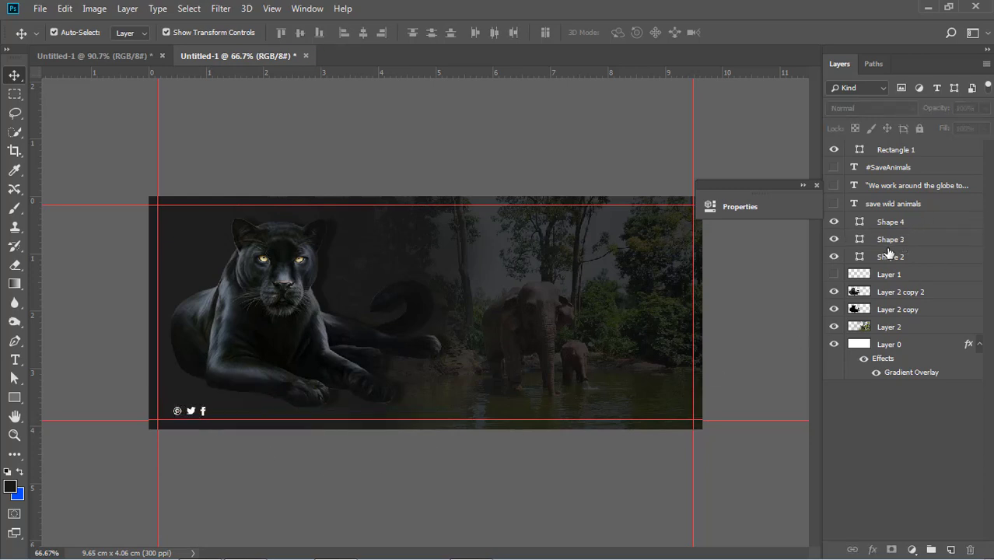
Step: Show the National Geographic logo on Layer 1 and move it into the banner's upper-right corner, against the vertical guide
click(833, 274)
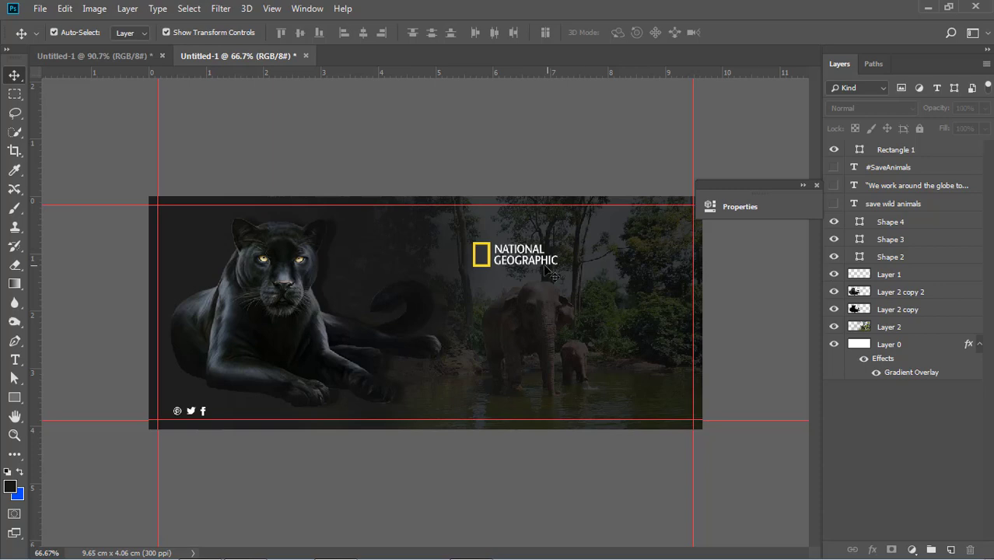
drag(543, 269, 675, 234)
click(746, 264)
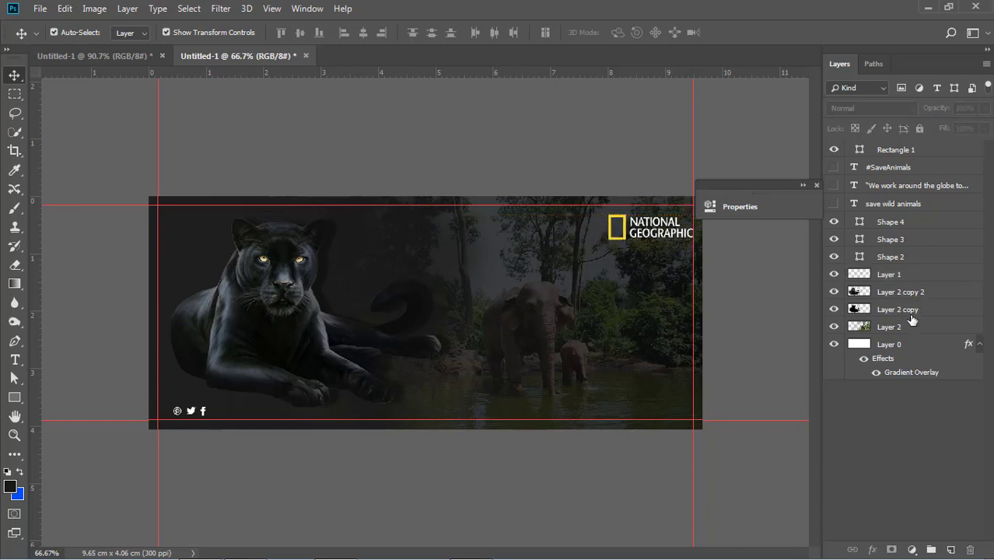
Step: Show the headline, quote and #SaveAnimals text layers and shift the linked text block slightly down and left over the elephant photo
click(833, 186)
click(833, 187)
drag(832, 160, 834, 206)
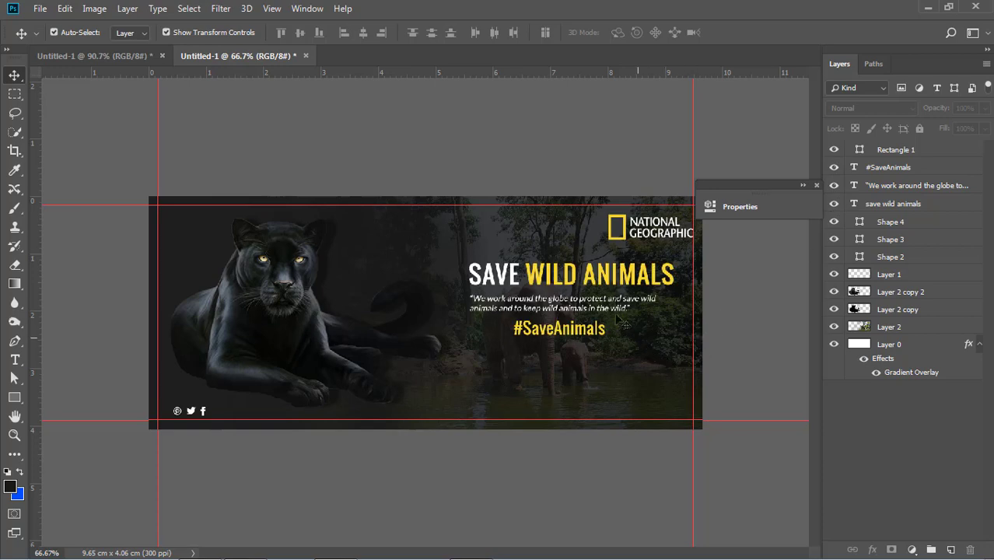
drag(593, 280, 585, 297)
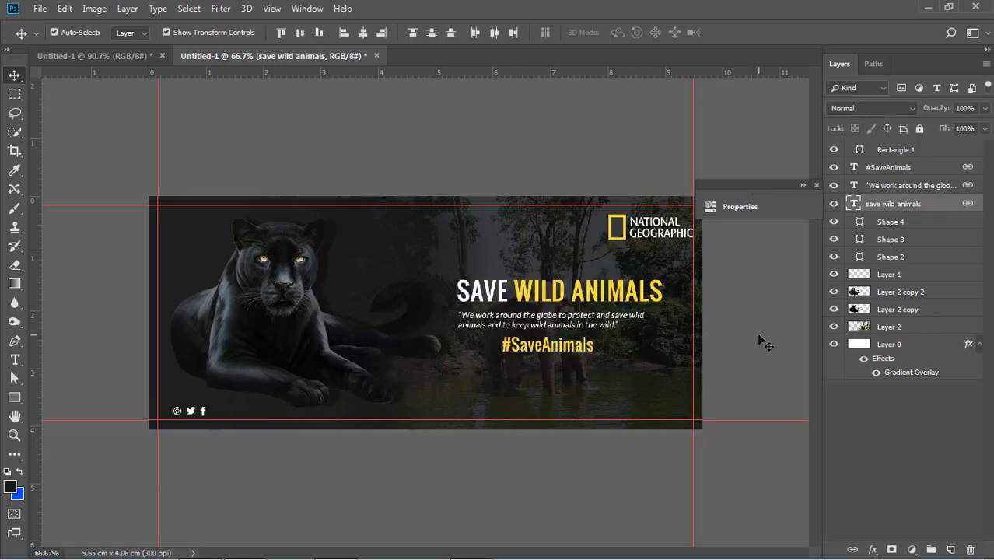
click(582, 349)
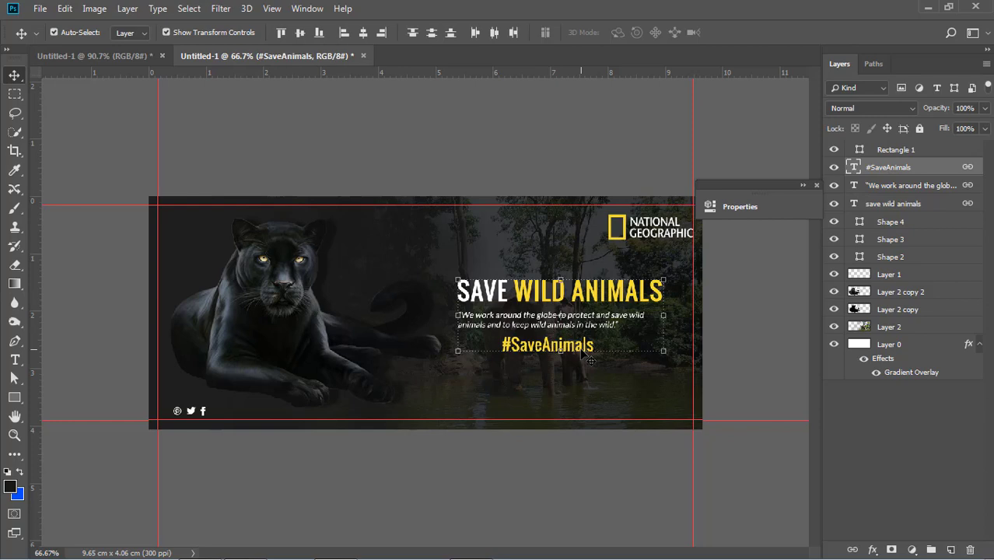
click(907, 207)
key(Right)
key(Right)
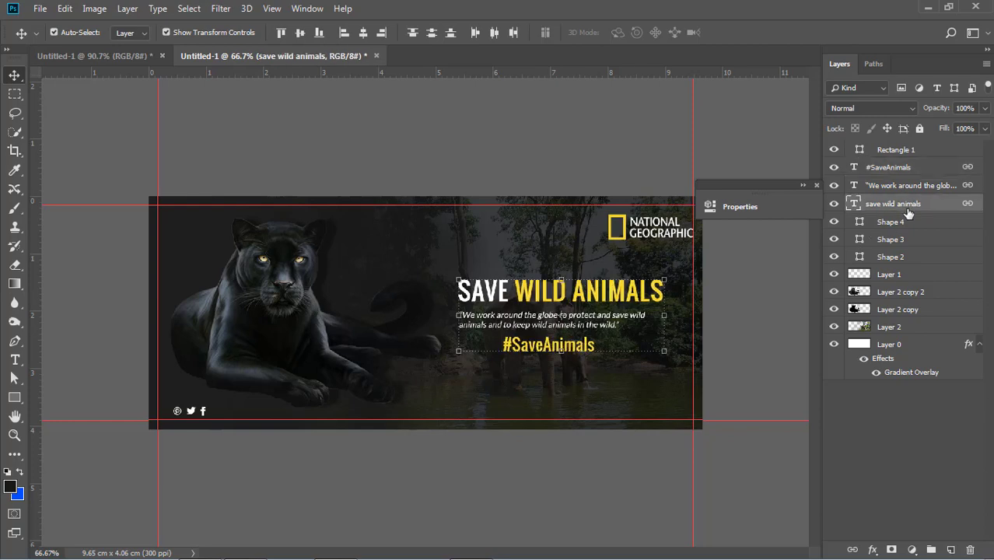
Step: Unlink the headline, quote and #SaveAnimals text layers from each other
right_click(961, 205)
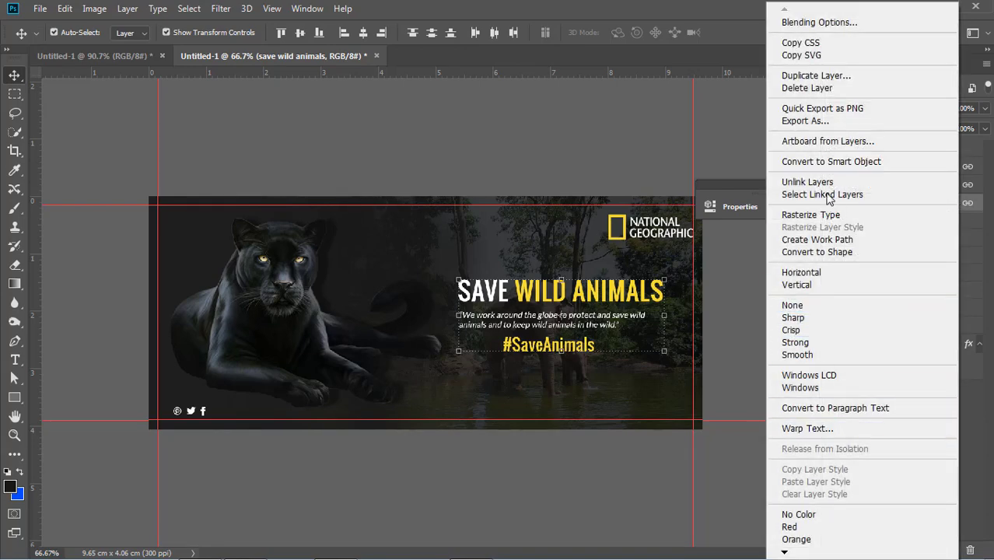
click(807, 182)
click(776, 351)
click(563, 345)
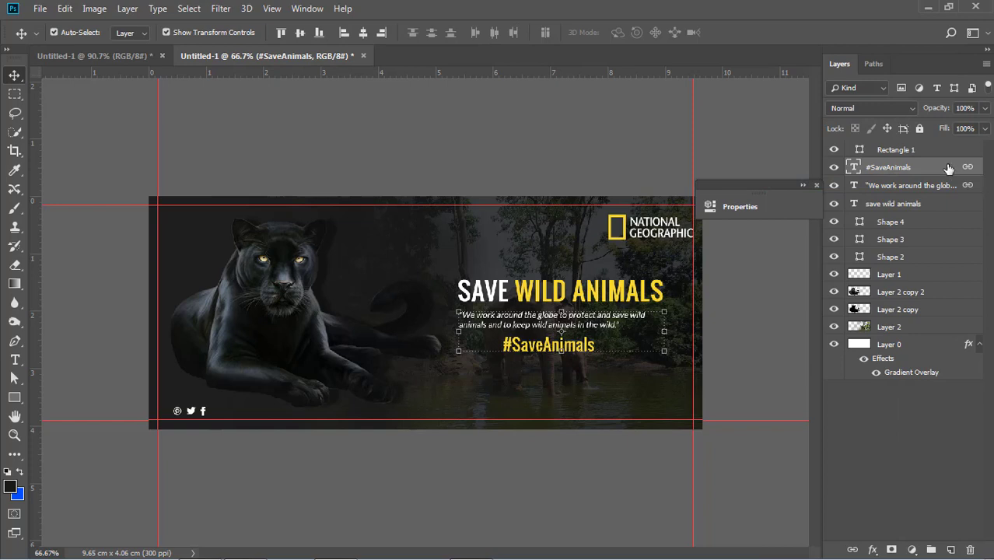
ctrl+click(952, 185)
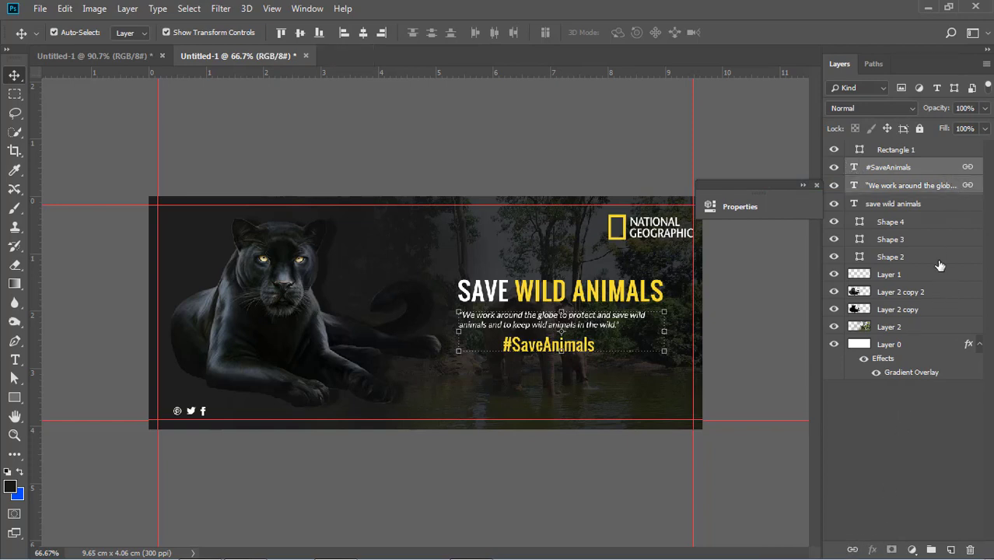
right_click(922, 189)
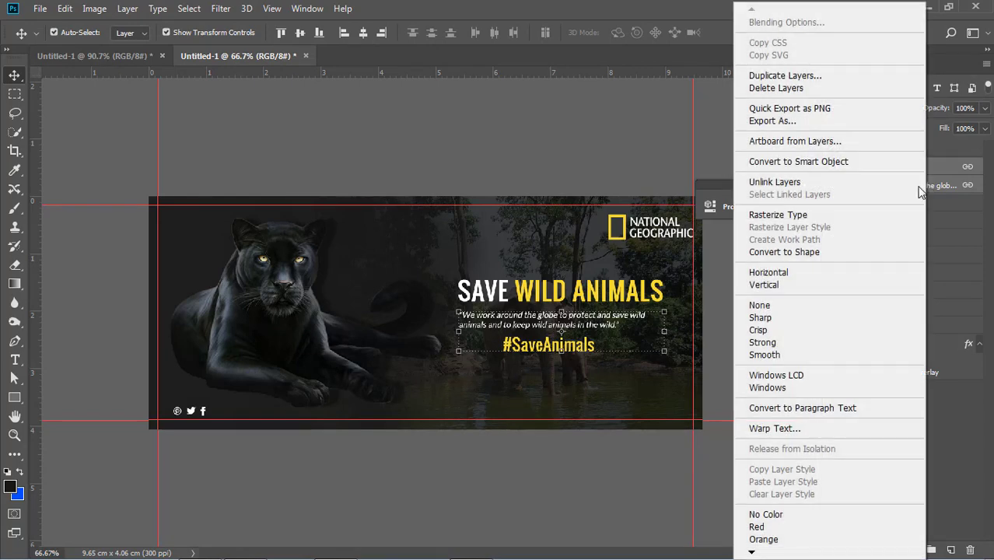
click(801, 183)
Step: Move the #SaveAnimals text slightly right so it sits more centrally beneath the headline
click(552, 350)
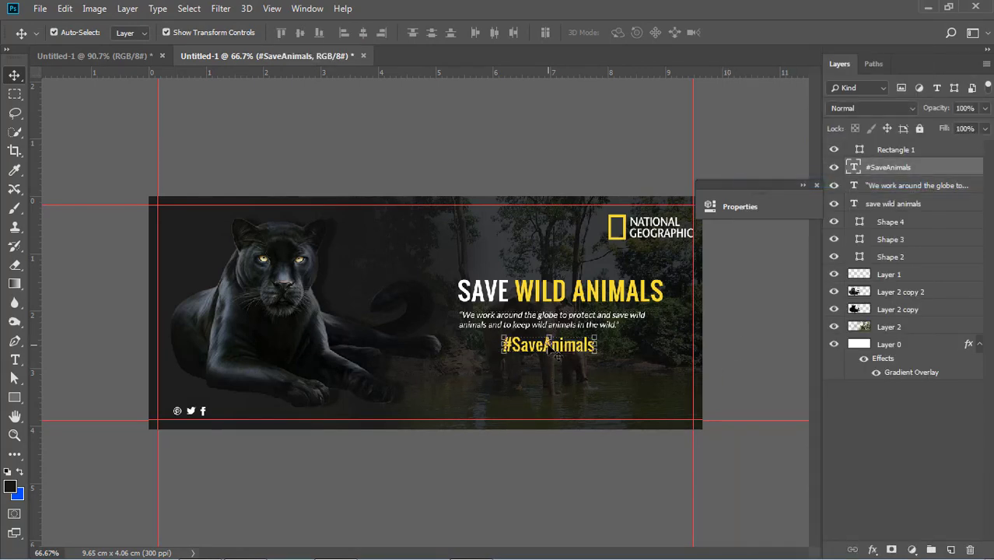
drag(548, 343, 553, 343)
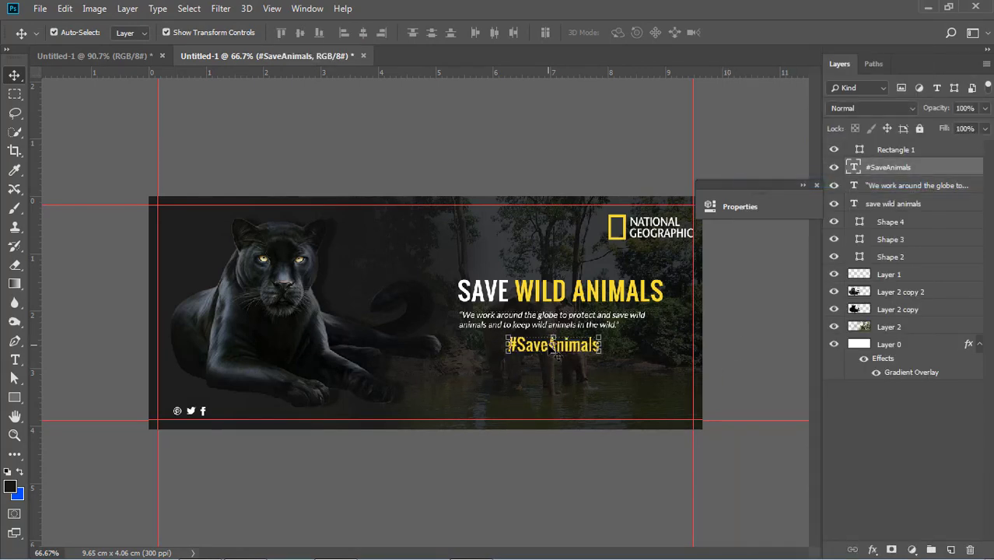
click(716, 349)
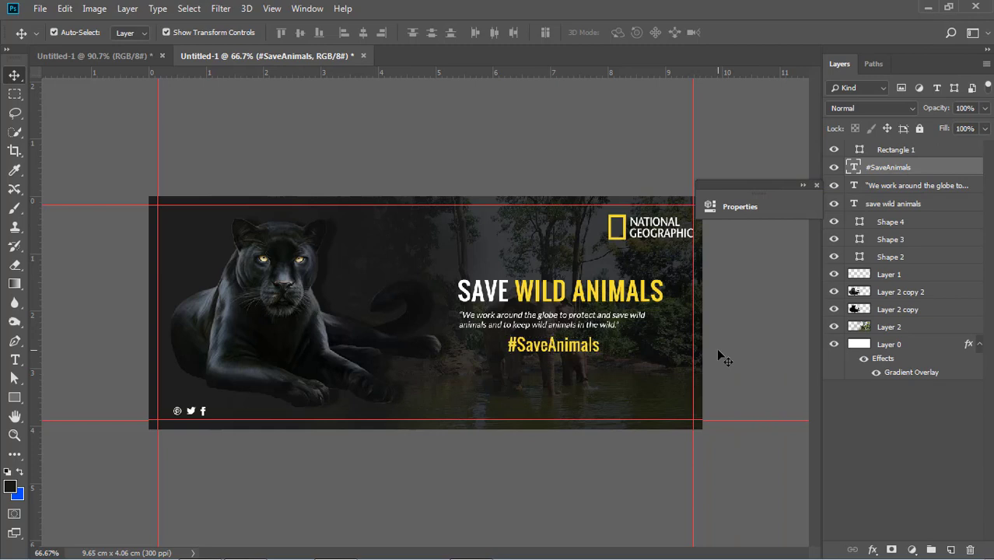
click(270, 303)
click(735, 399)
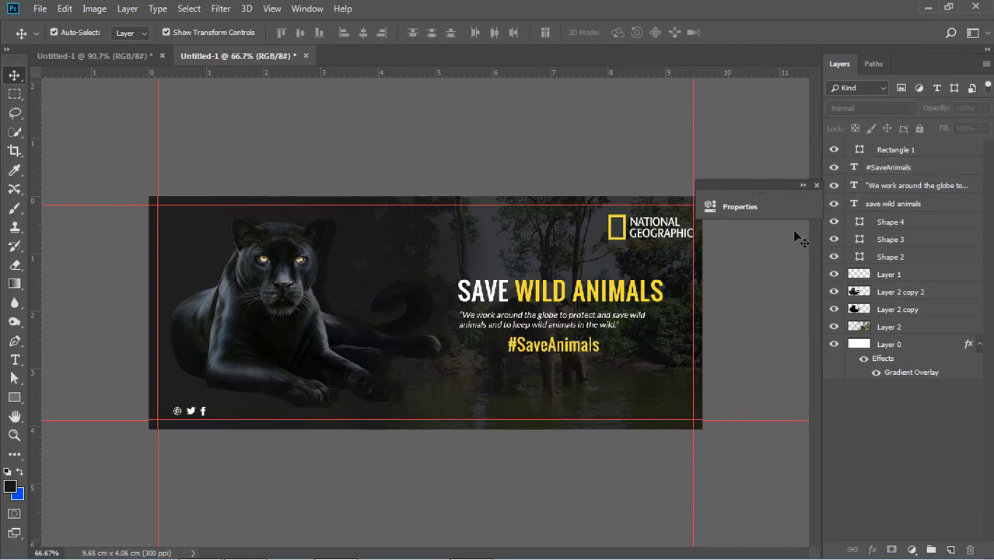
click(15, 360)
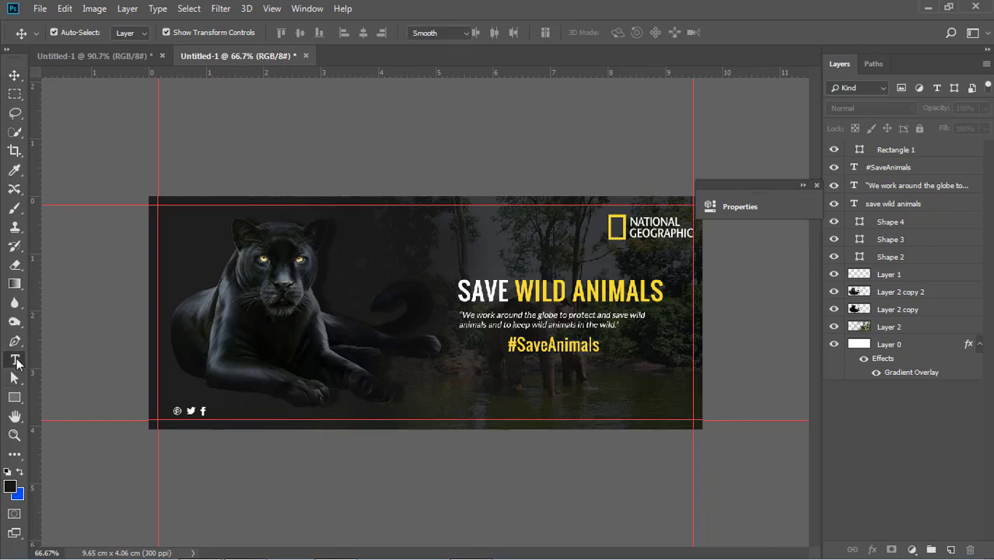
click(408, 392)
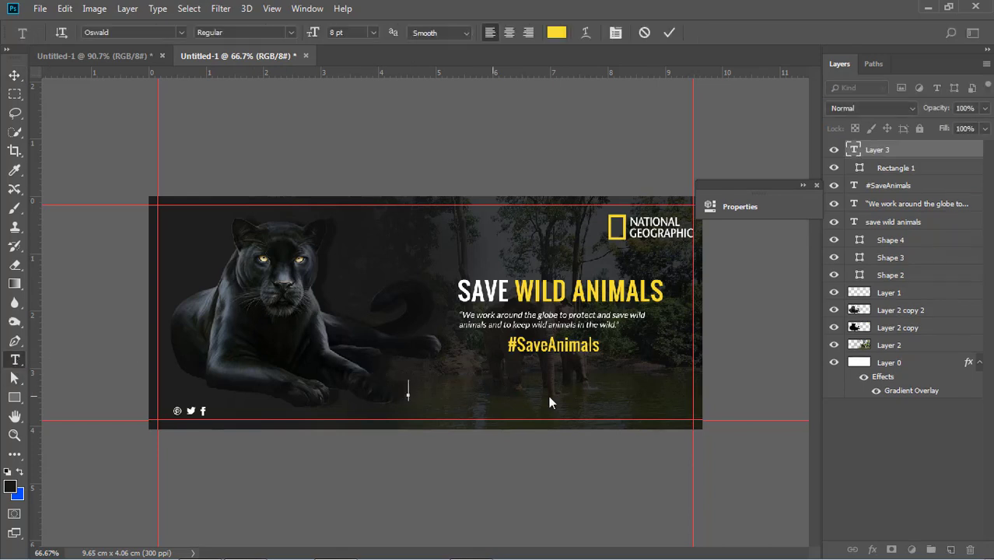
text(www)
key(BackSpace)
key(BackSpace)
key(BackSpace)
text(WW)
key(BackSpace)
key(BackSpace)
text(www)
text(.web)
text(sit)
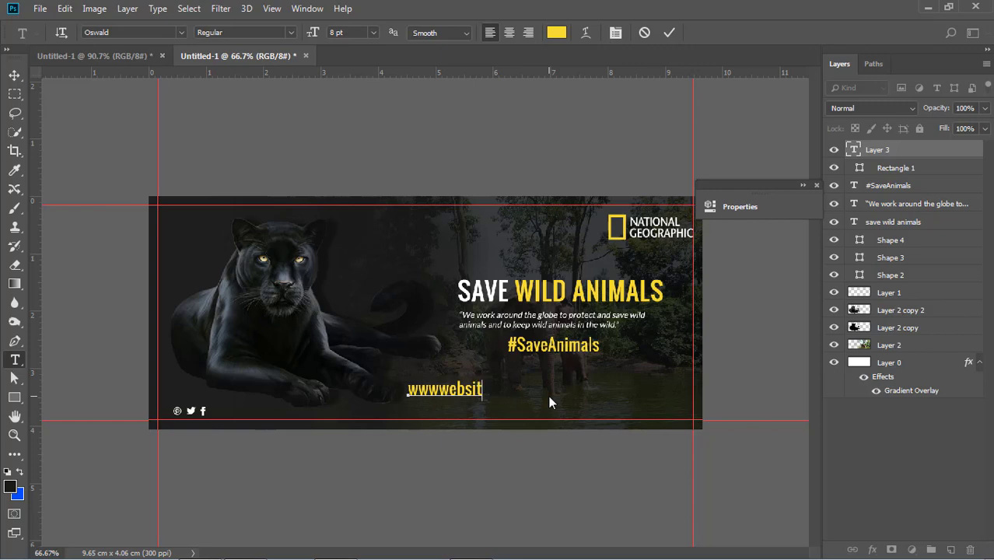
text(e.com)
click(439, 388)
text(.)
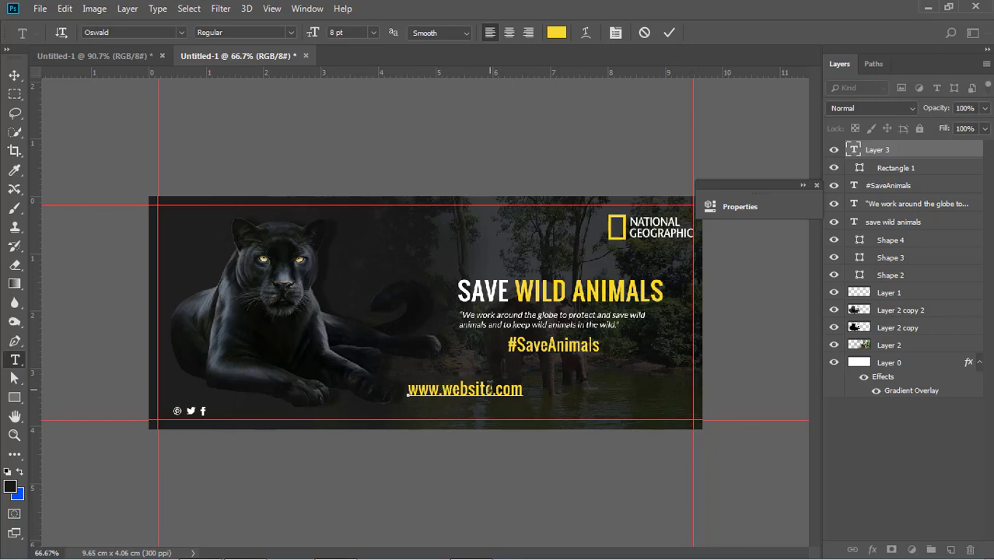
Step: Set the website text's font to Lato Regular and its colour to white (ffffff)
key(ctrl+a)
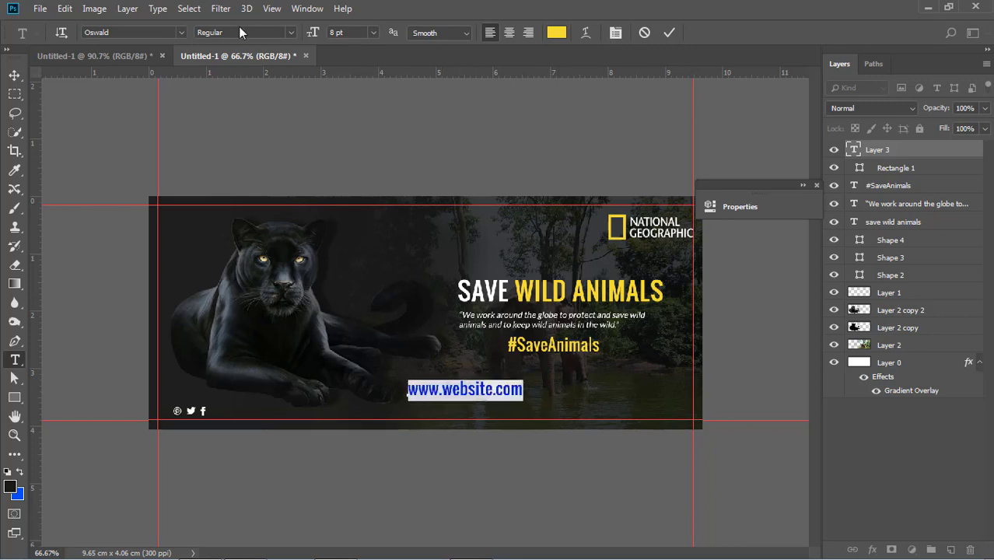
click(144, 34)
text(la)
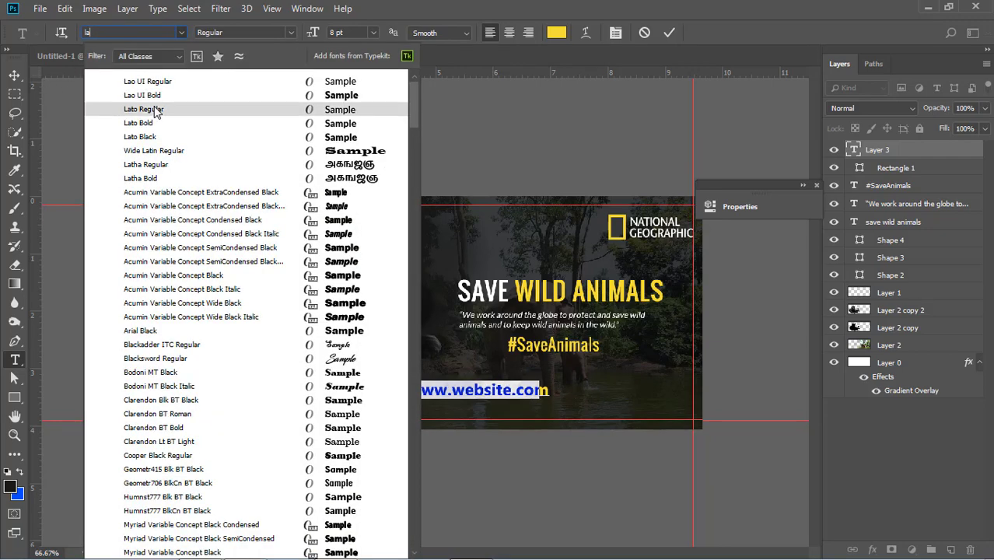
click(162, 113)
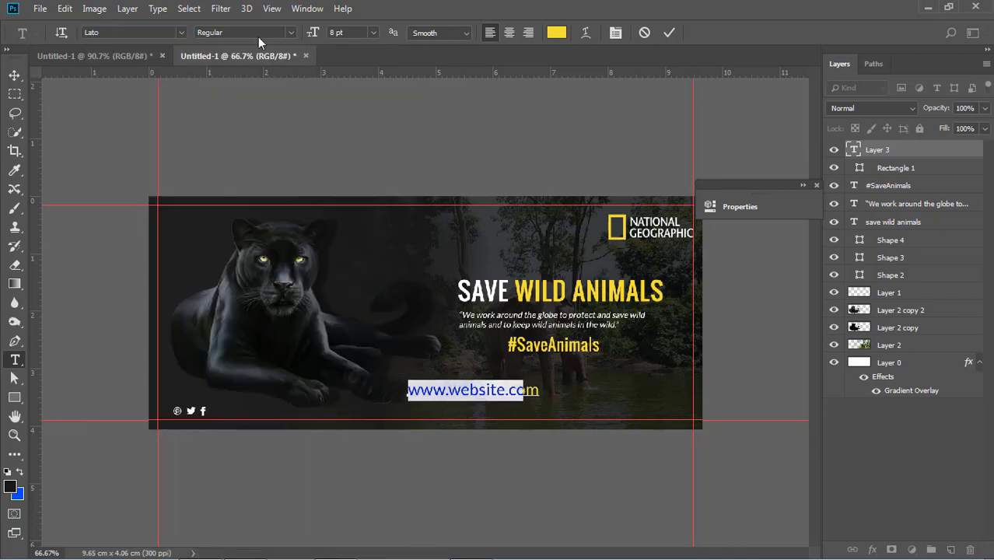
click(556, 35)
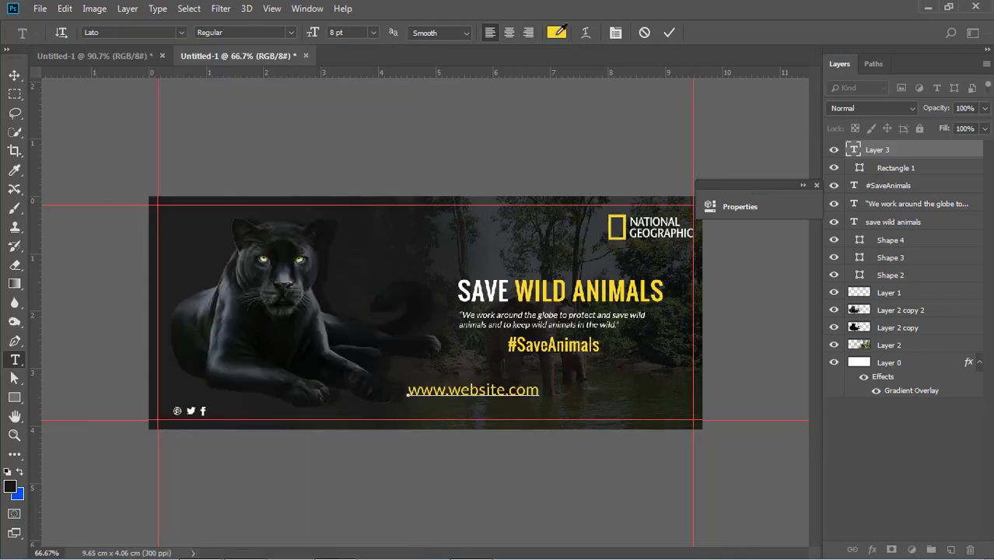
click(608, 305)
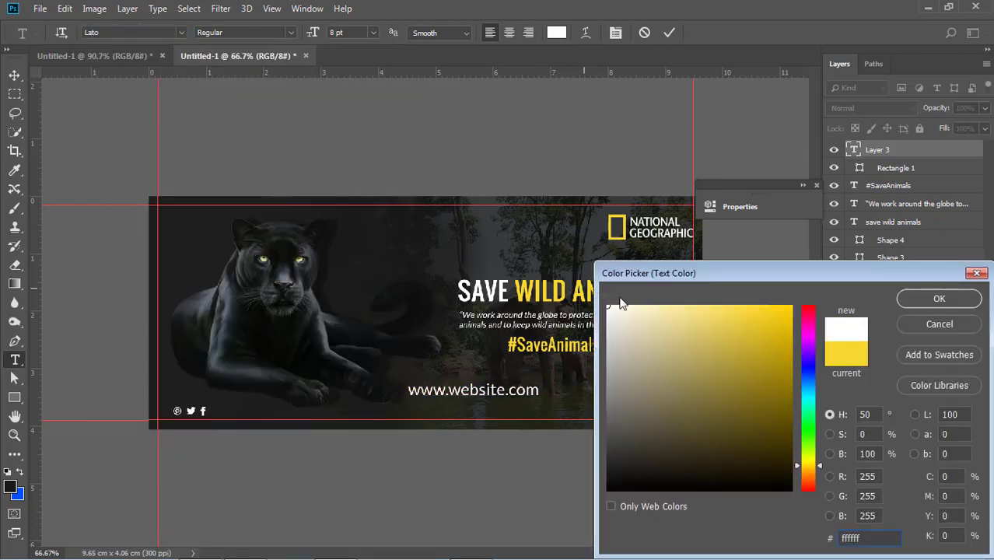
click(953, 299)
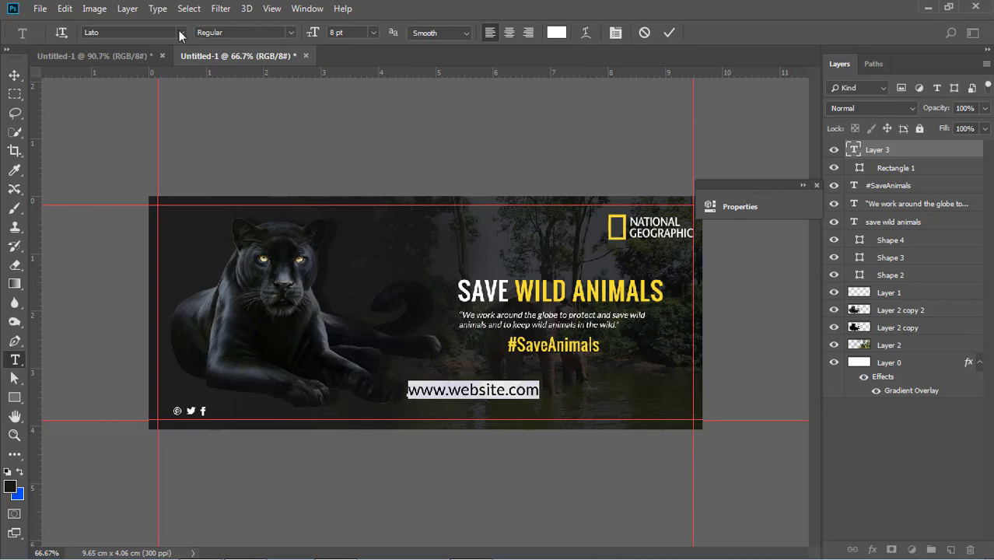
Step: Reduce the website text's font size to 3 pt
click(374, 32)
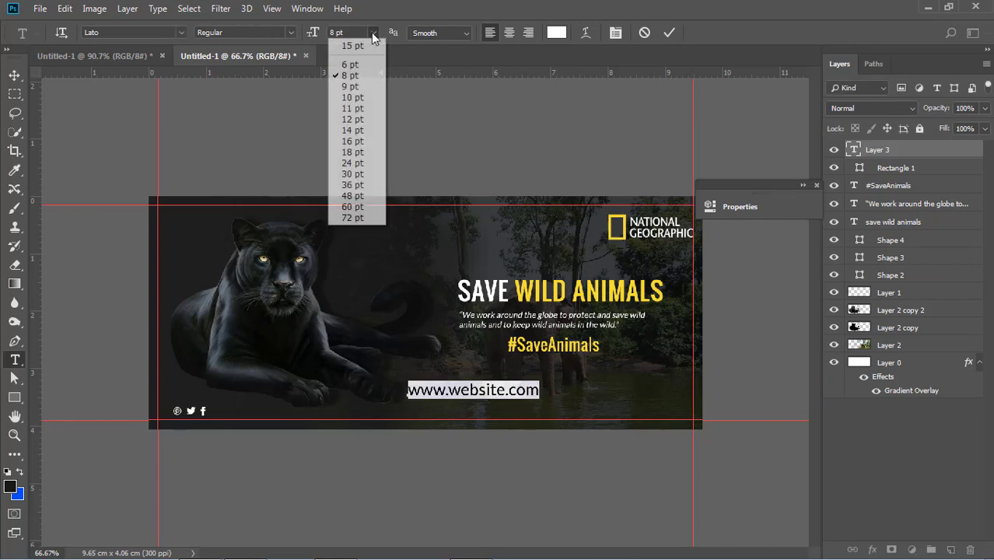
click(350, 64)
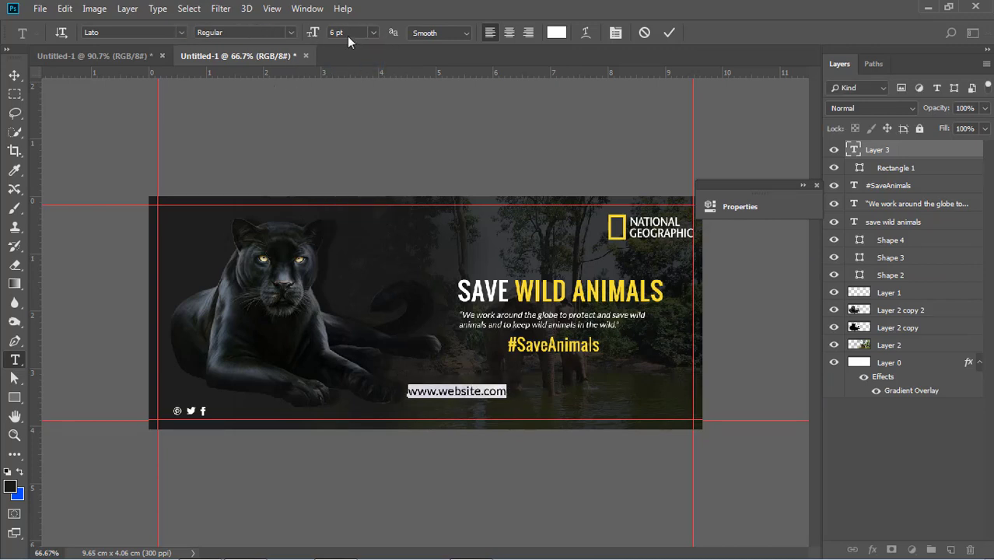
click(339, 36)
text(3)
click(14, 75)
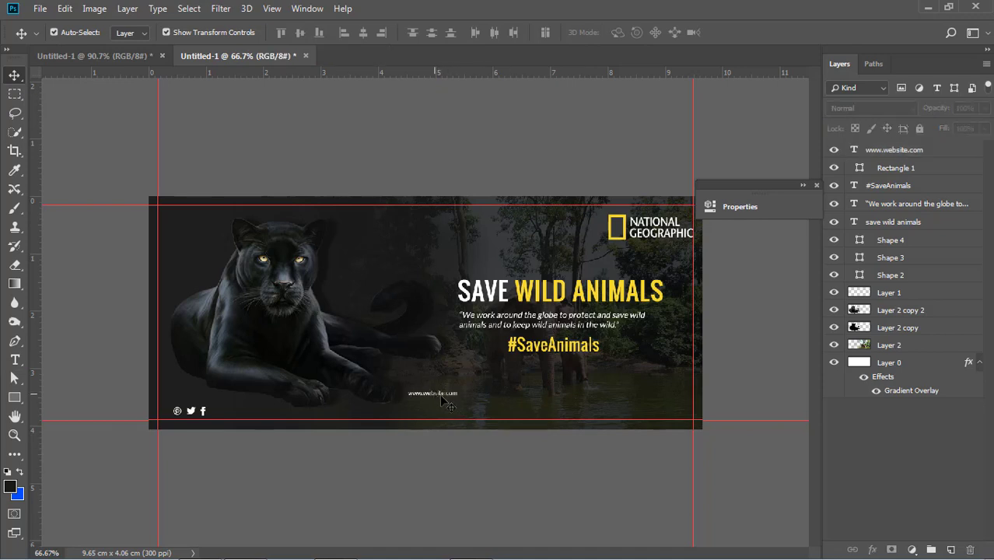
Step: Move the website text to the banner's lower-right area, just above the bottom guide and level with the social icons
drag(440, 398, 636, 411)
click(712, 463)
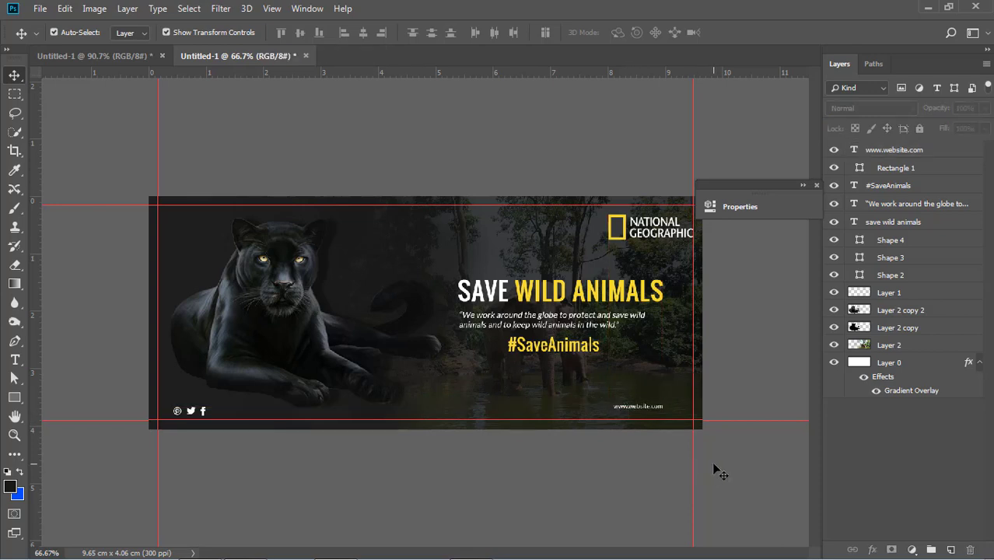
drag(646, 412, 646, 418)
click(667, 470)
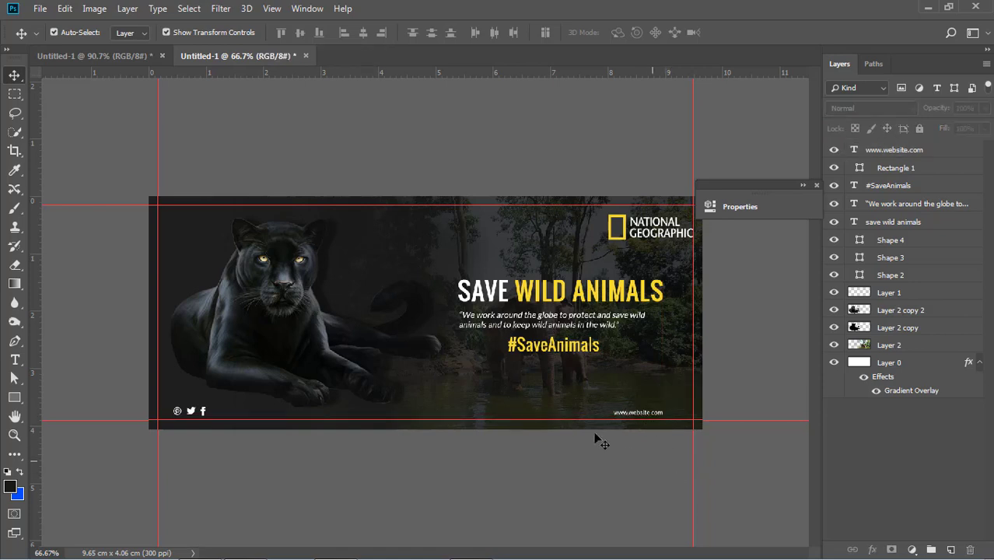
click(257, 284)
click(546, 484)
click(264, 322)
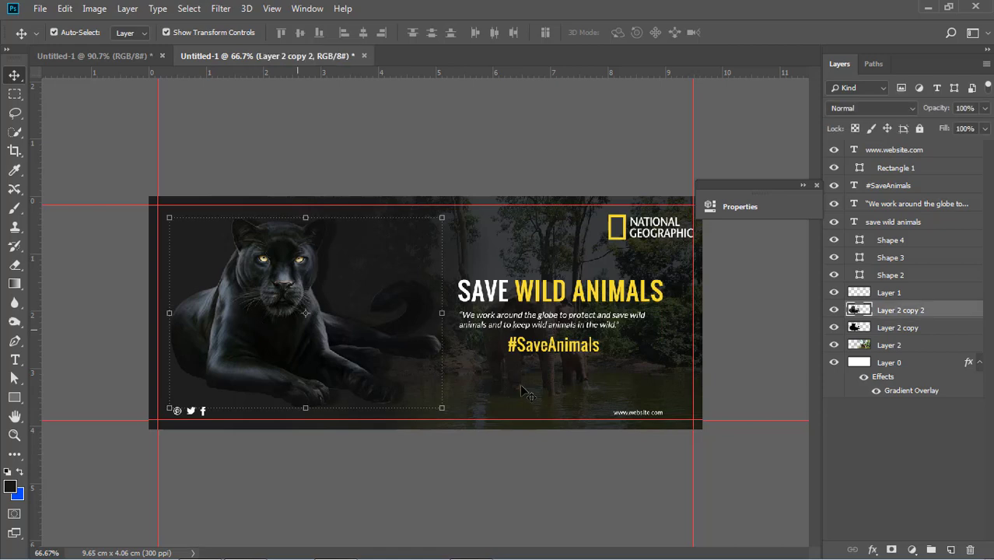
click(773, 342)
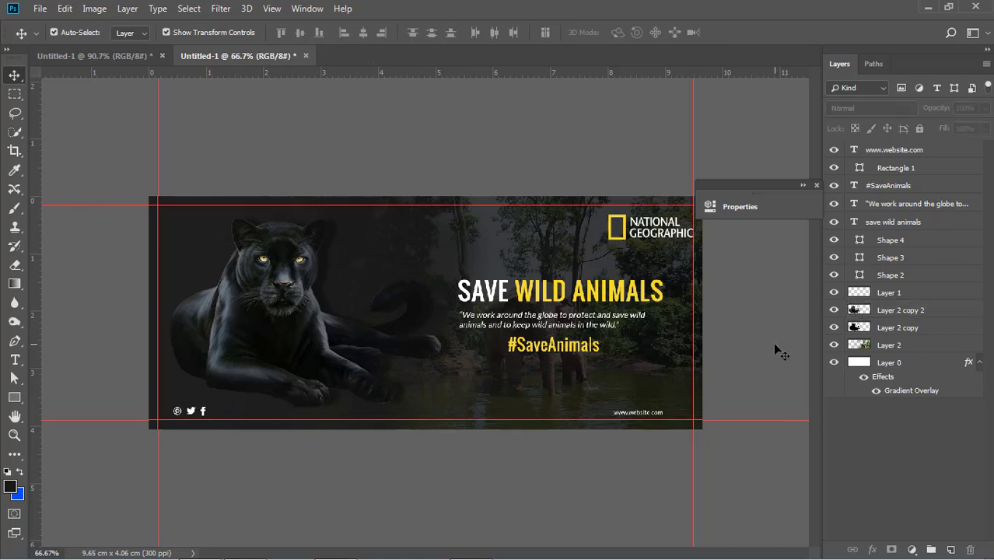
click(804, 186)
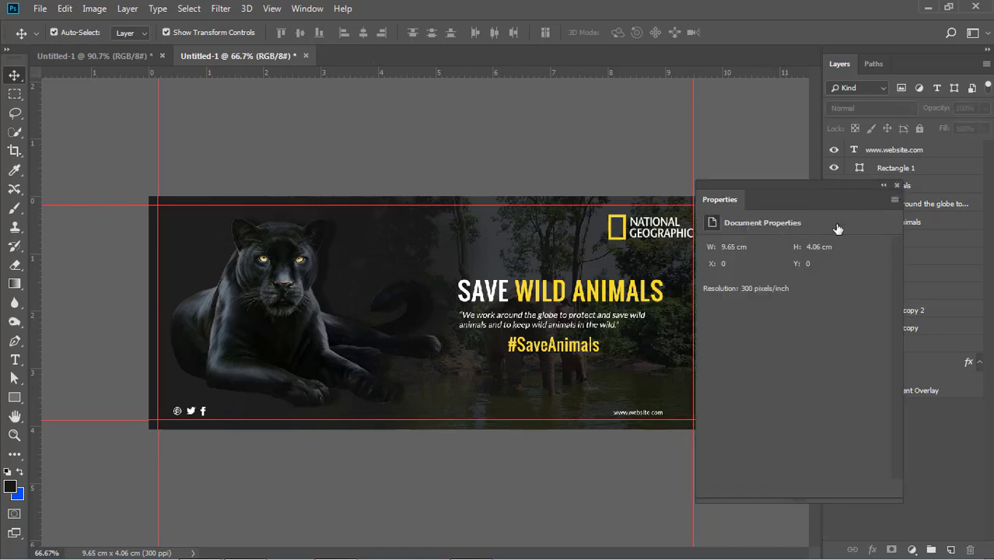
Step: Close the document properties and hide the guides on the banner
click(896, 186)
key(ctrl+semicolon)
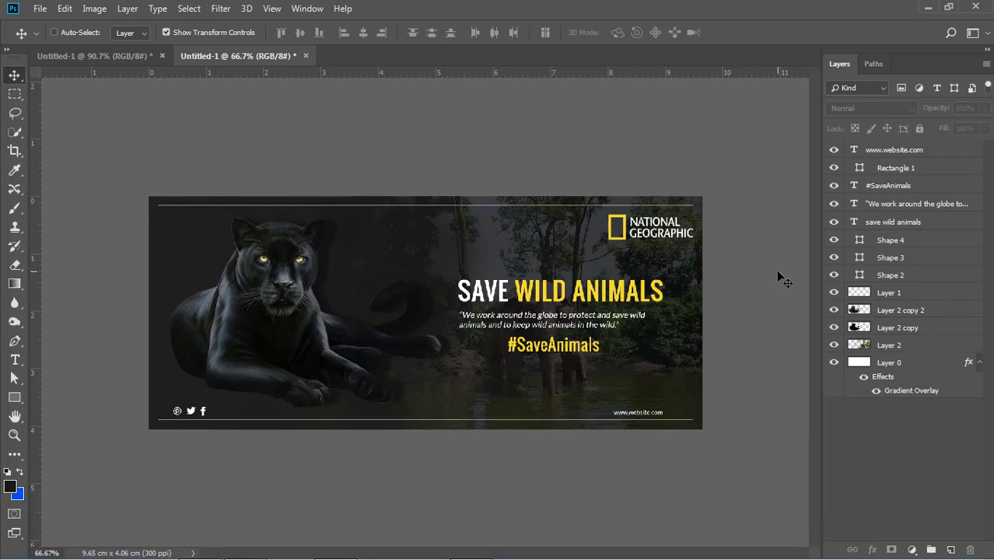
key(ctrl)
click(530, 422)
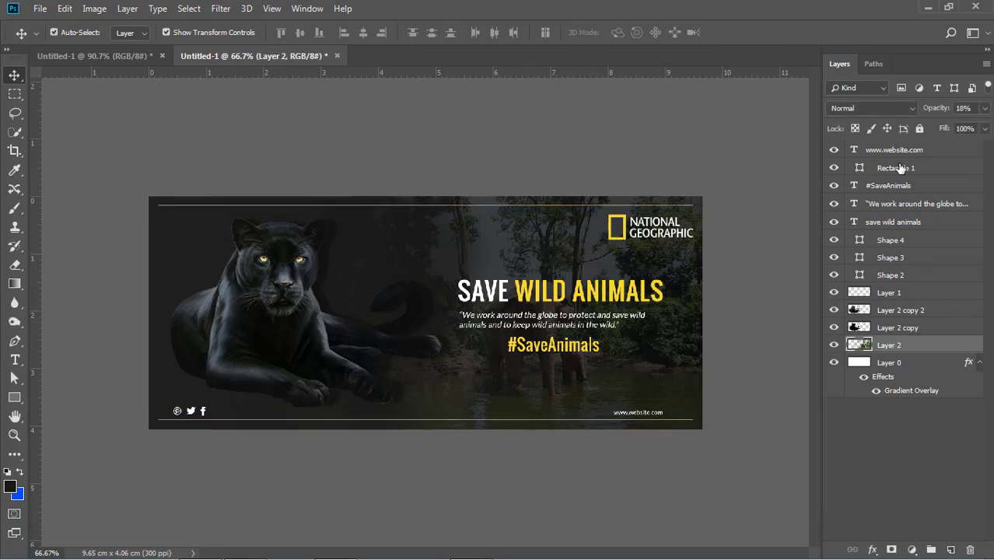
Step: Set the border rectangle's stroke width to 0.75 px
click(902, 167)
click(14, 398)
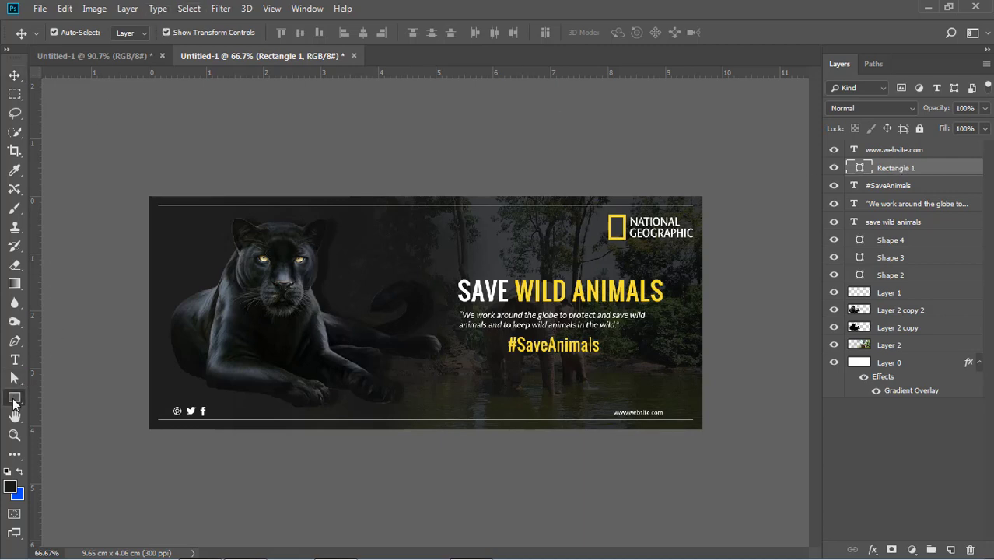
click(234, 32)
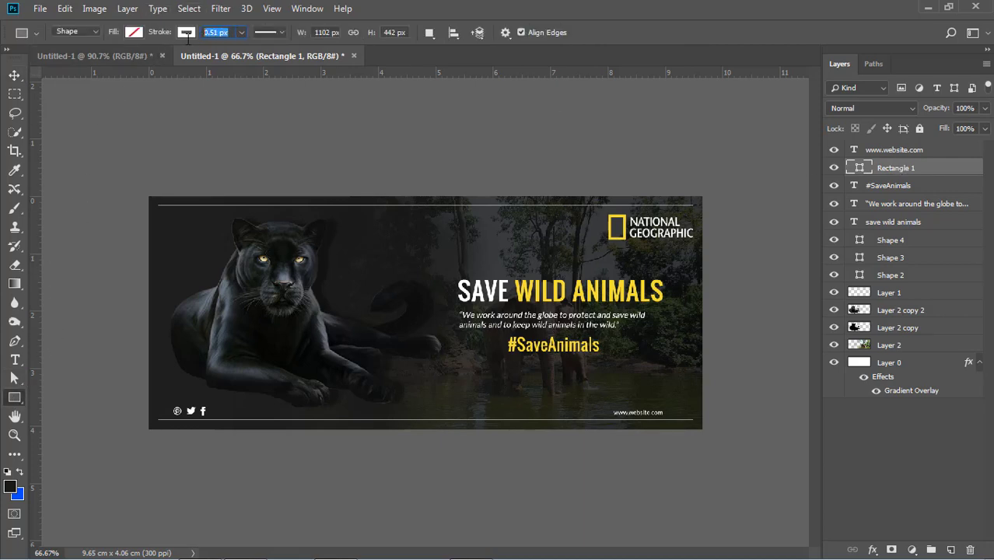
text(0.75)
key(Return)
click(19, 75)
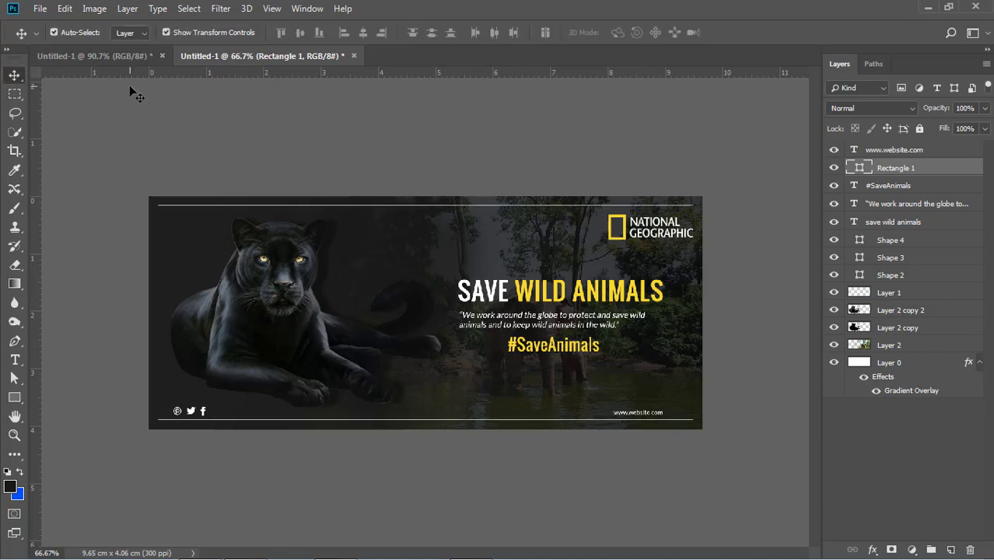
click(129, 84)
key(ctrl+0)
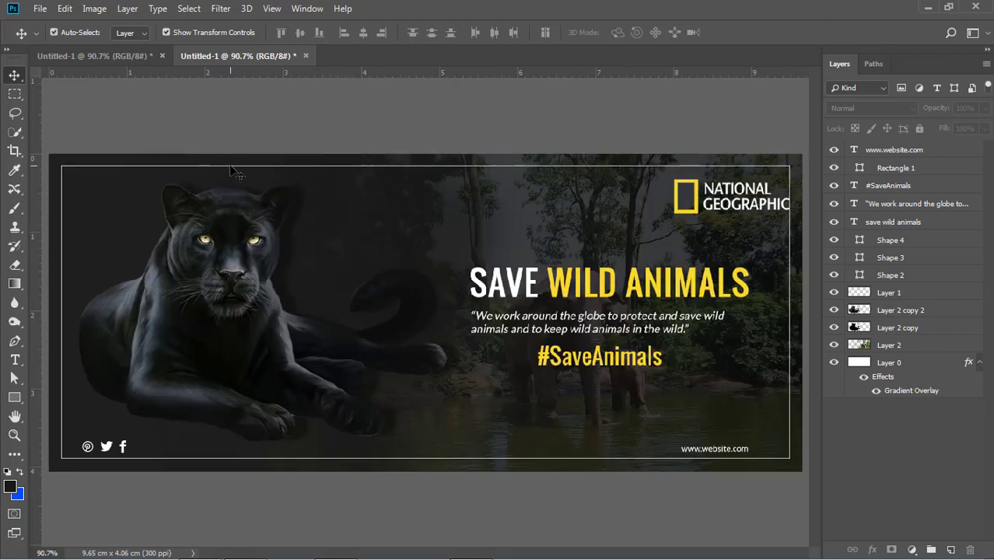
Step: Nudge the National Geographic logo to the left until it sits clear inside the frame's right edge
click(741, 205)
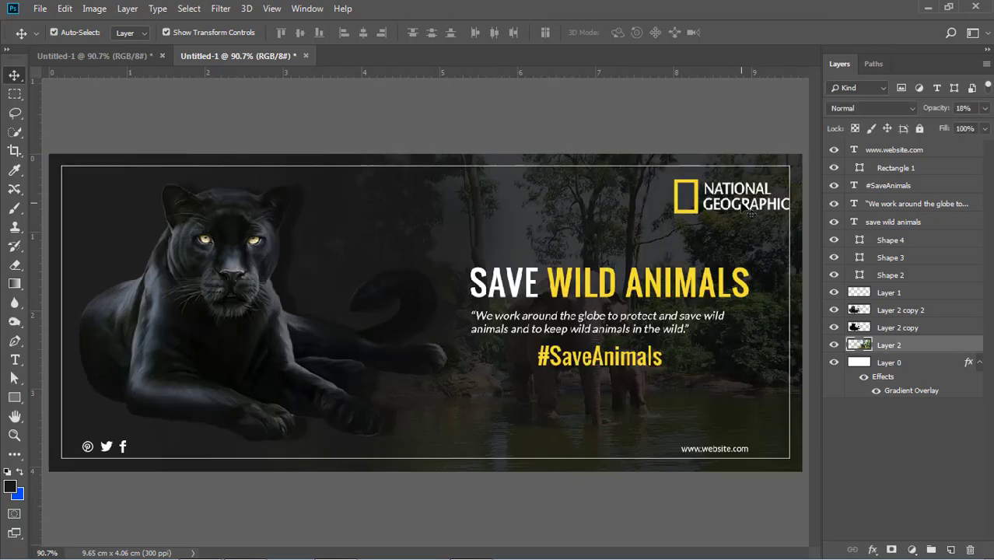
click(729, 207)
click(718, 208)
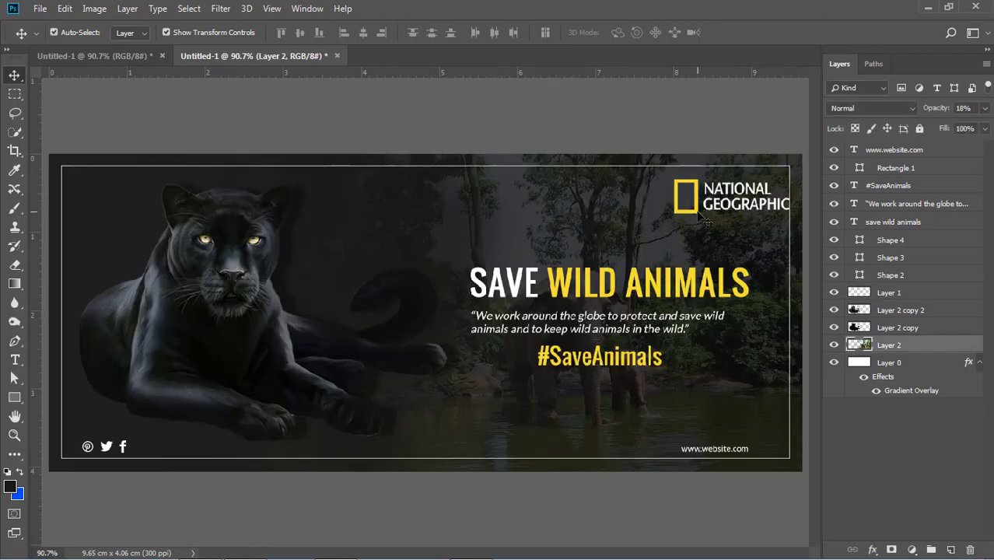
click(695, 220)
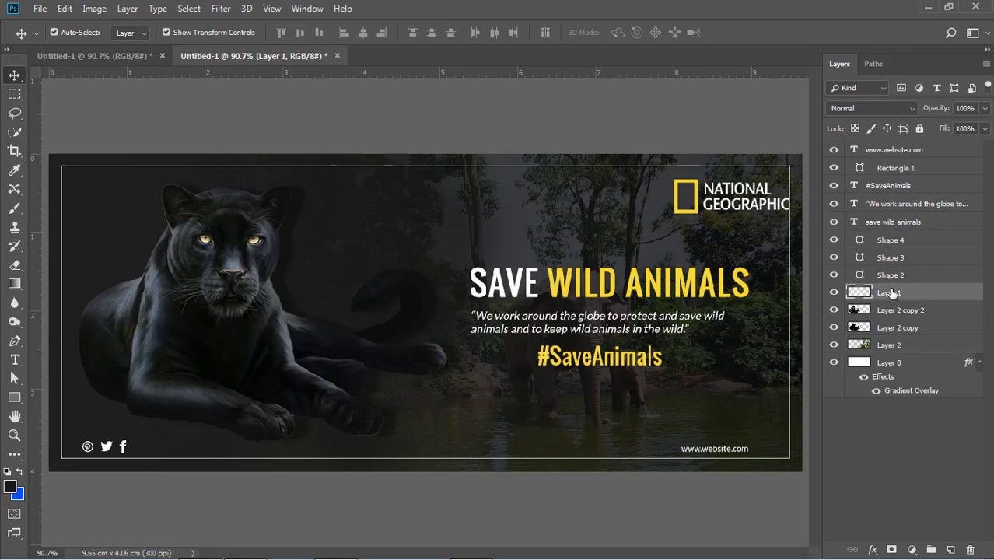
key(Left)
key(Left)
key(Left)
key(Left)
key(Left)
key(Left)
key(Left)
key(Left)
key(Left)
key(Left)
key(Left)
key(Left)
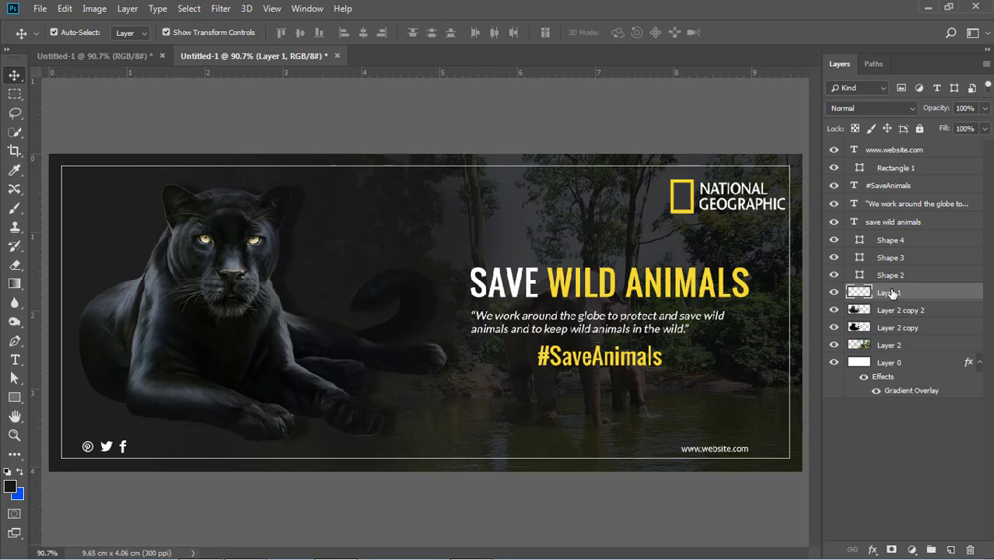
key(Left)
key(Left)
key(Left)
key(Left)
key(Left)
key(Left)
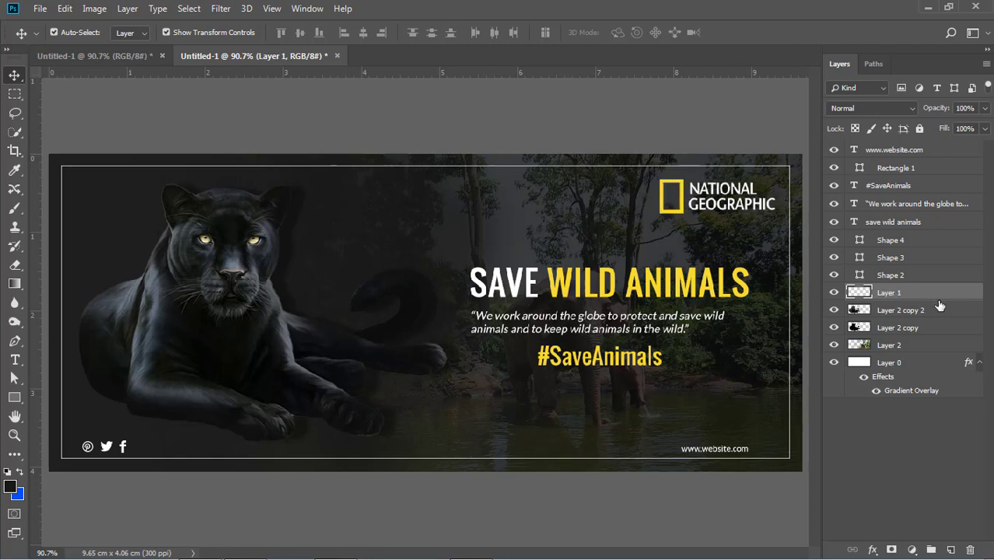
Step: Hide the border rectangle to compare the banner without it, and show it again
click(497, 521)
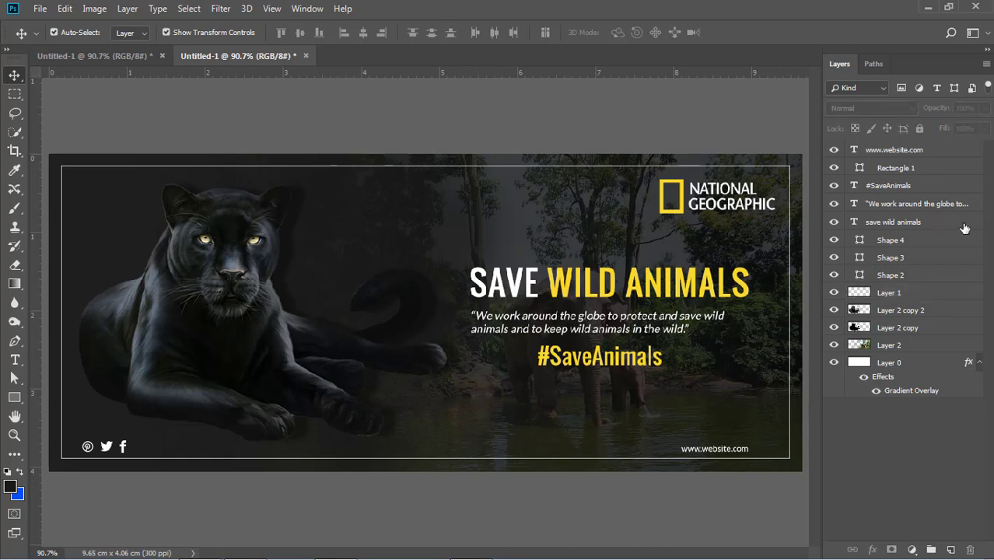
click(834, 168)
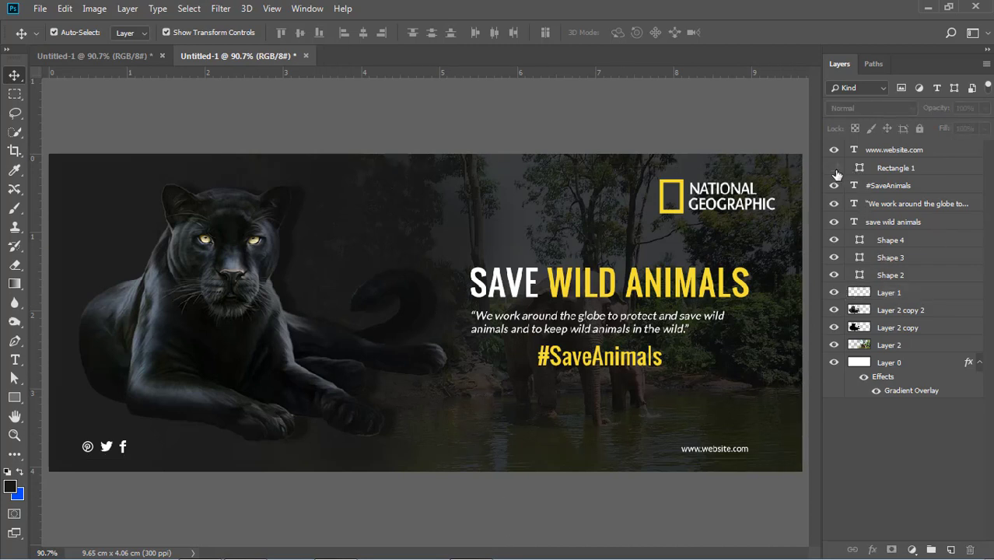
click(834, 170)
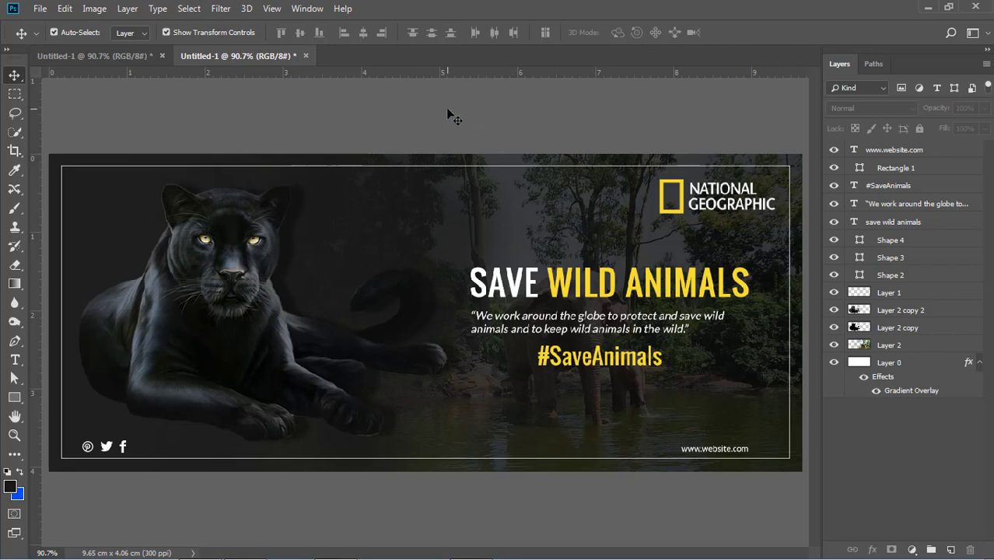
Step: Try to erase the border rectangle with the Eraser, accepting its rasterization
click(901, 171)
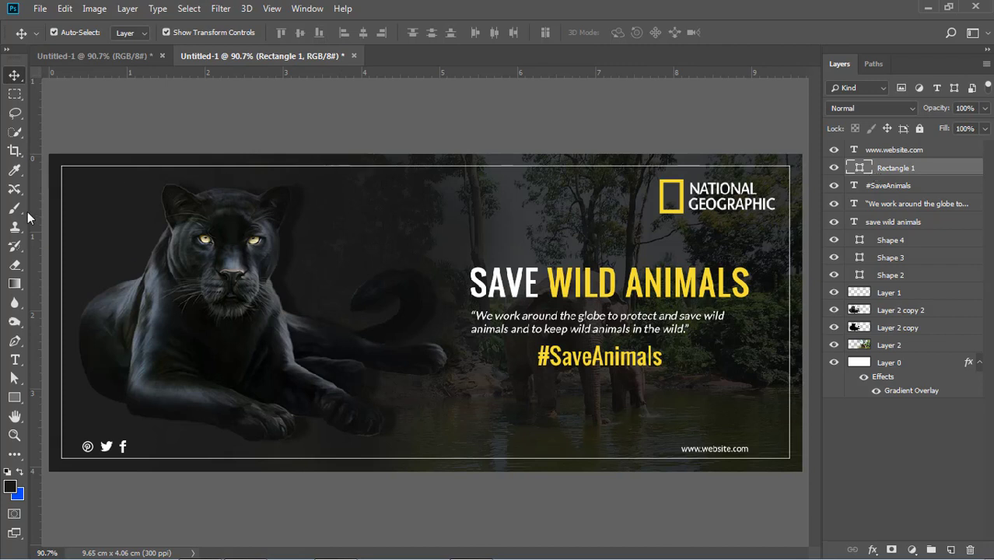
click(14, 264)
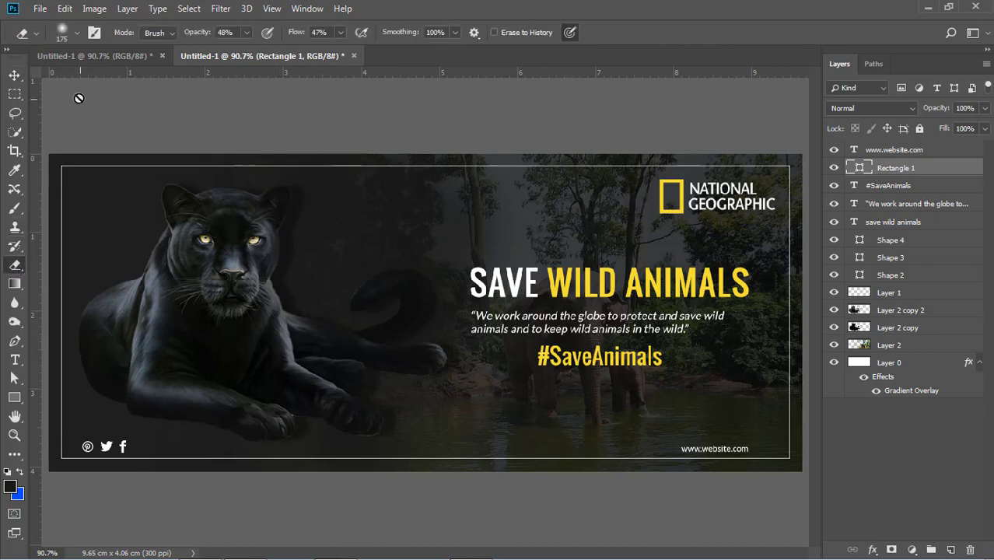
click(347, 189)
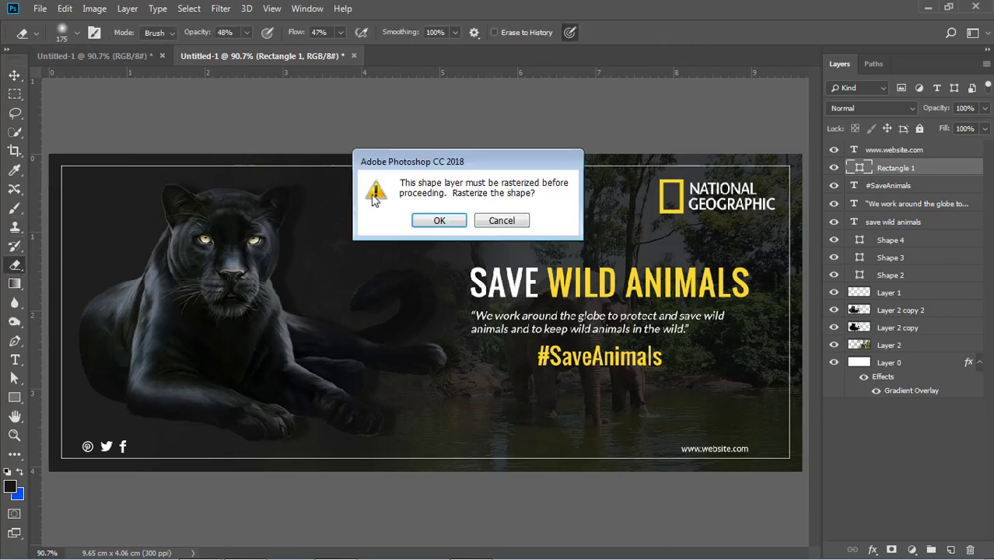
click(438, 221)
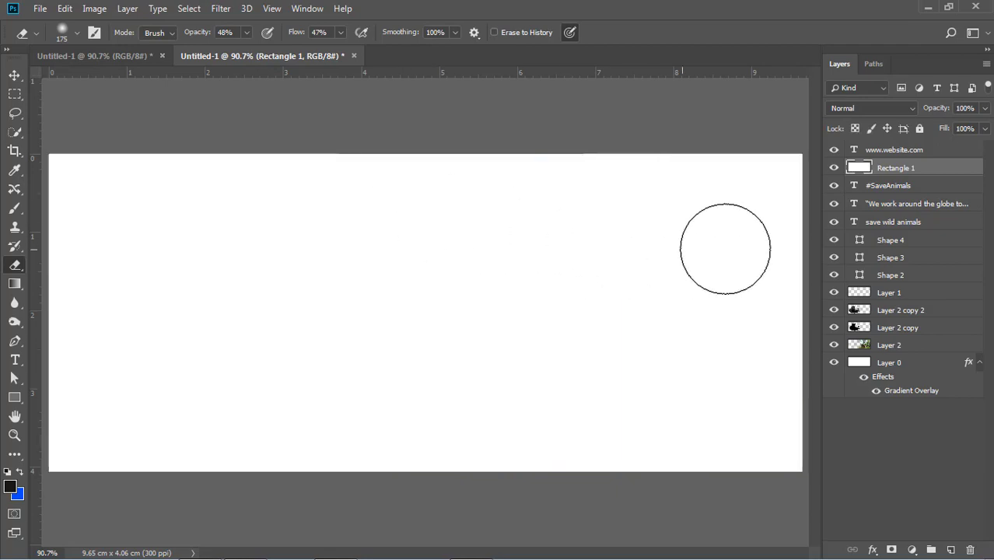
click(834, 168)
click(834, 169)
click(833, 168)
Step: Rasterize the border rectangle's layer and start fading its left part with the Eraser, raising the opacity to 66%
right_click(887, 168)
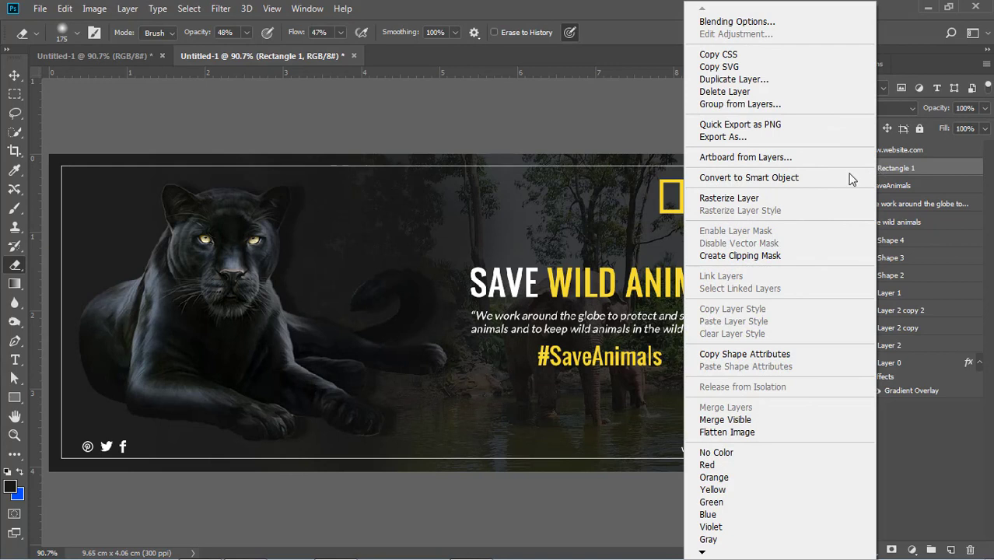
click(770, 195)
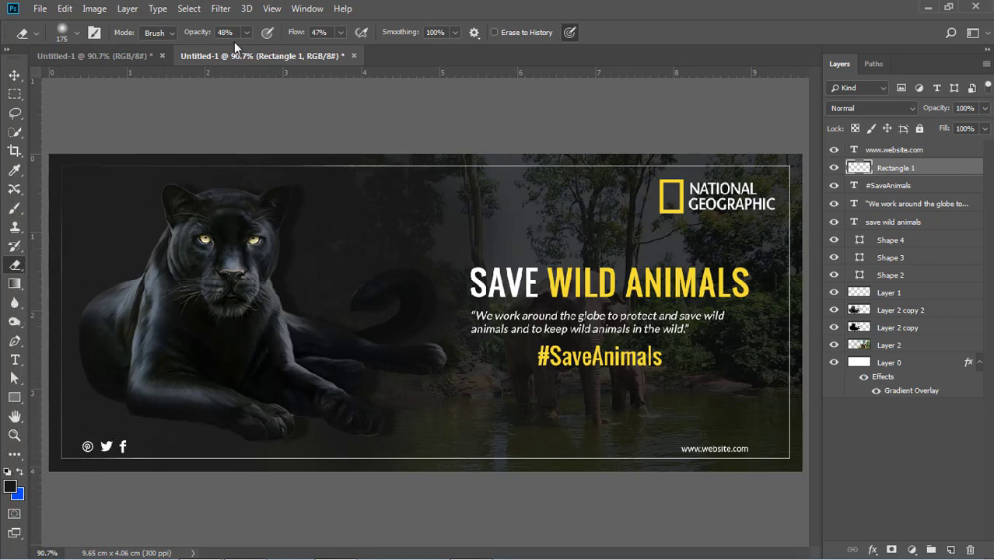
click(266, 160)
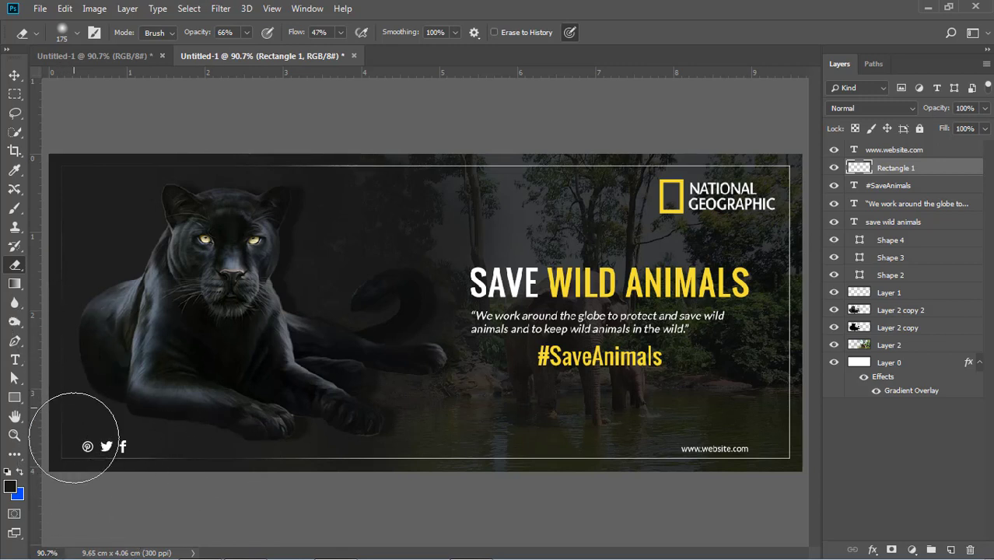
Step: Set the Eraser's opacity to 84% and erase the frame's left part along its upper and lower lines around the panther
drag(241, 32, 258, 46)
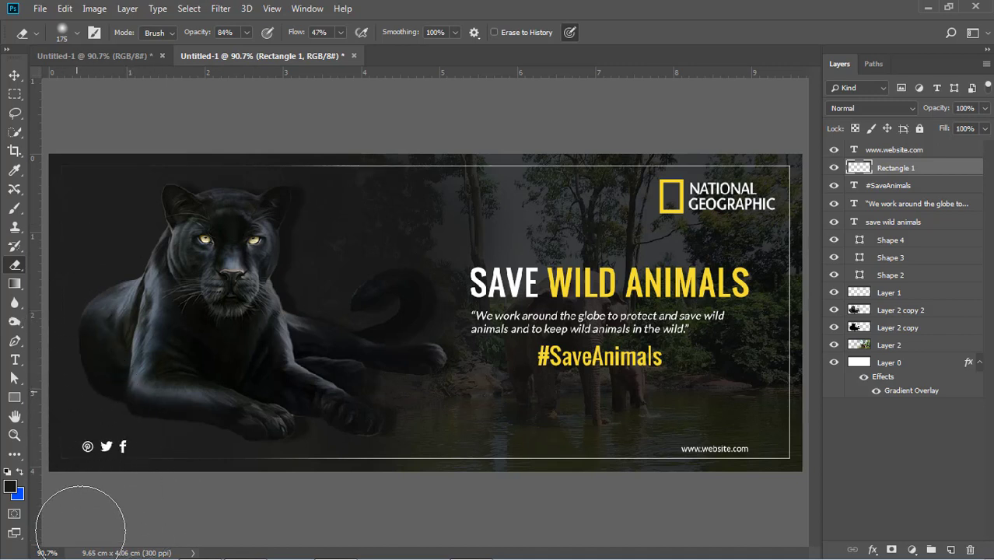
mouse_move(253, 457)
mouse_down()
mouse_move(50, 463)
mouse_move(205, 457)
mouse_move(60, 484)
mouse_up()
mouse_move(258, 143)
mouse_down()
mouse_move(66, 144)
mouse_move(46, 160)
mouse_move(192, 153)
mouse_up()
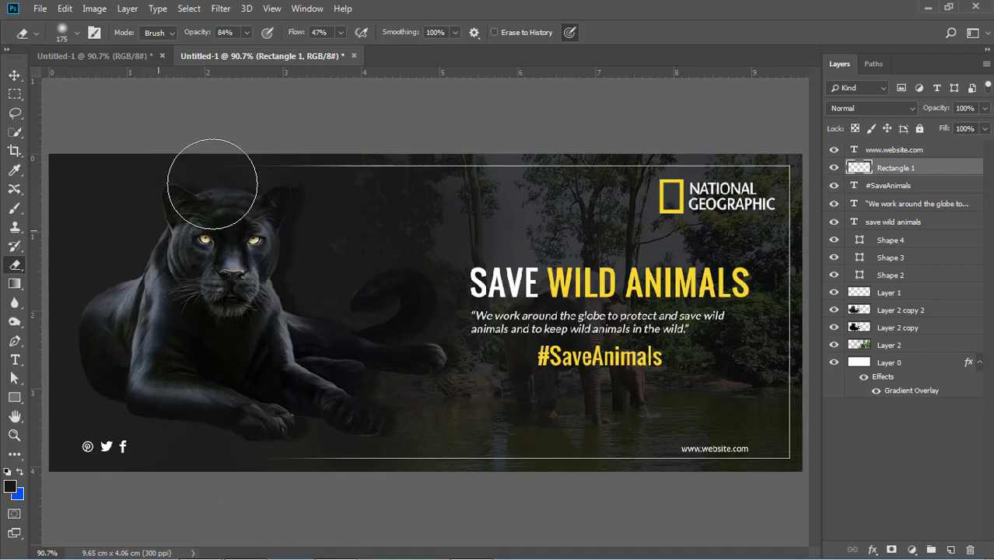
mouse_move(235, 476)
mouse_down()
mouse_move(179, 462)
mouse_move(395, 441)
mouse_move(151, 469)
mouse_move(402, 466)
mouse_move(166, 470)
mouse_up()
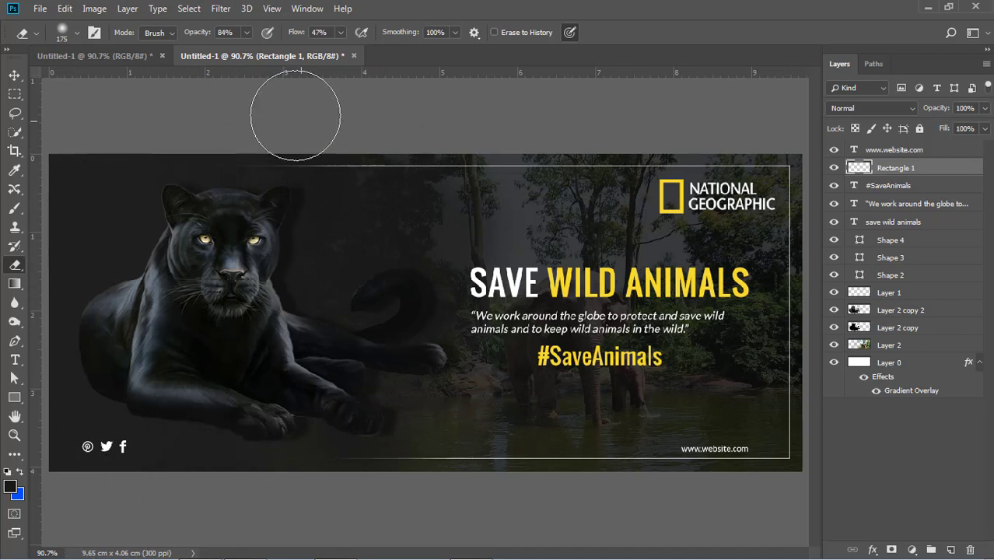
Step: Lower the Eraser's opacity to 54% and soften the faded left ends of the frame's upper and lower lines
click(246, 33)
drag(239, 52, 235, 54)
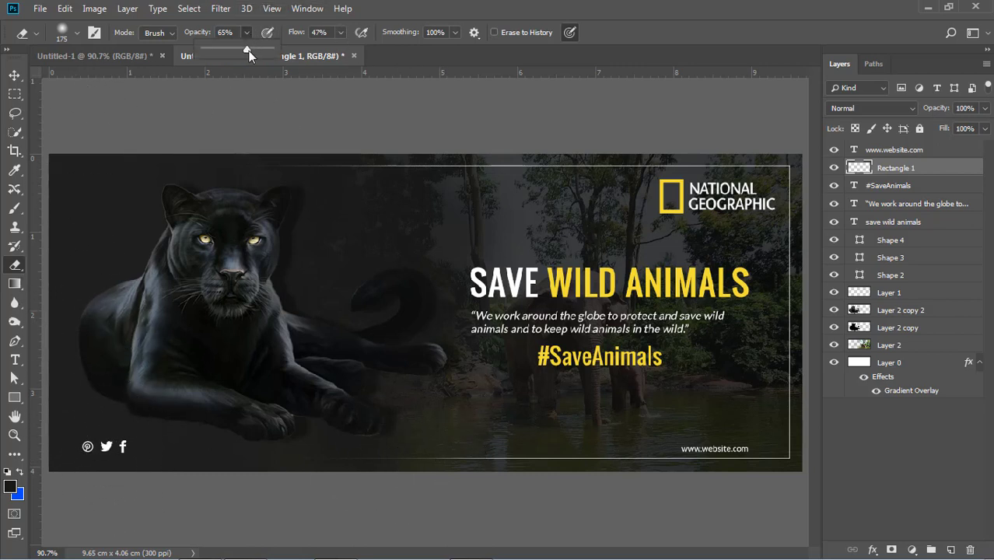
drag(240, 50, 239, 50)
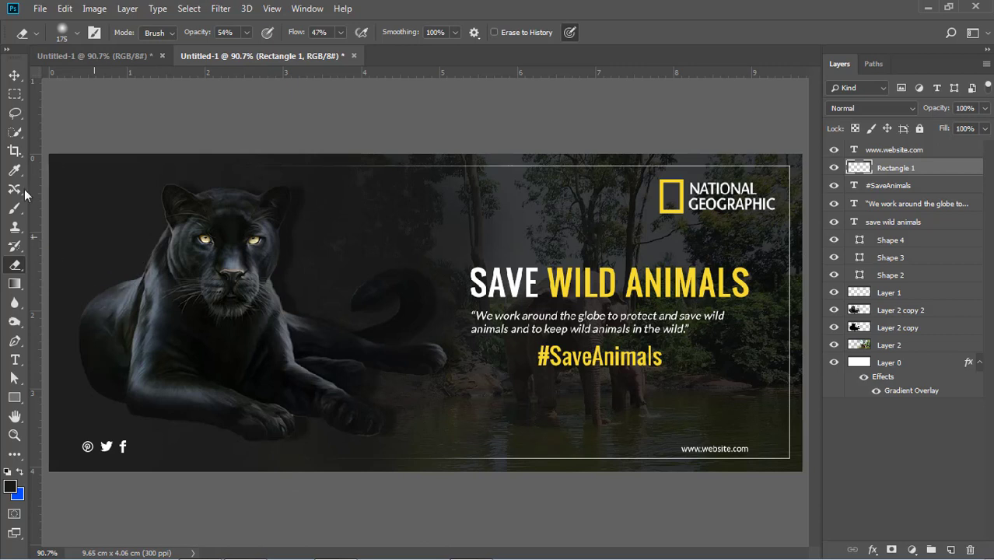
click(13, 75)
click(196, 110)
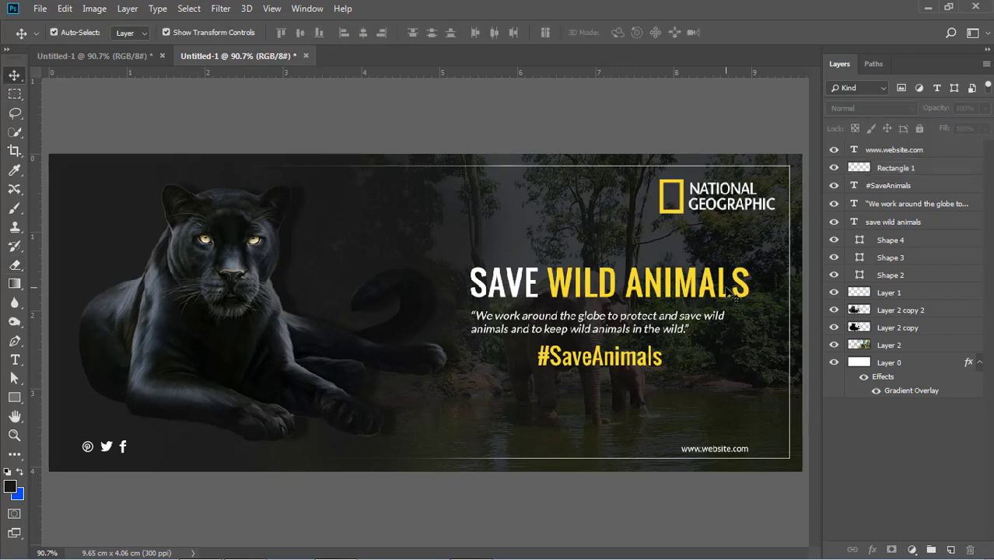
Step: Move the website text closer to the frame's right edge and lower it towards a new horizontal guide just below the social icons
drag(734, 451, 751, 448)
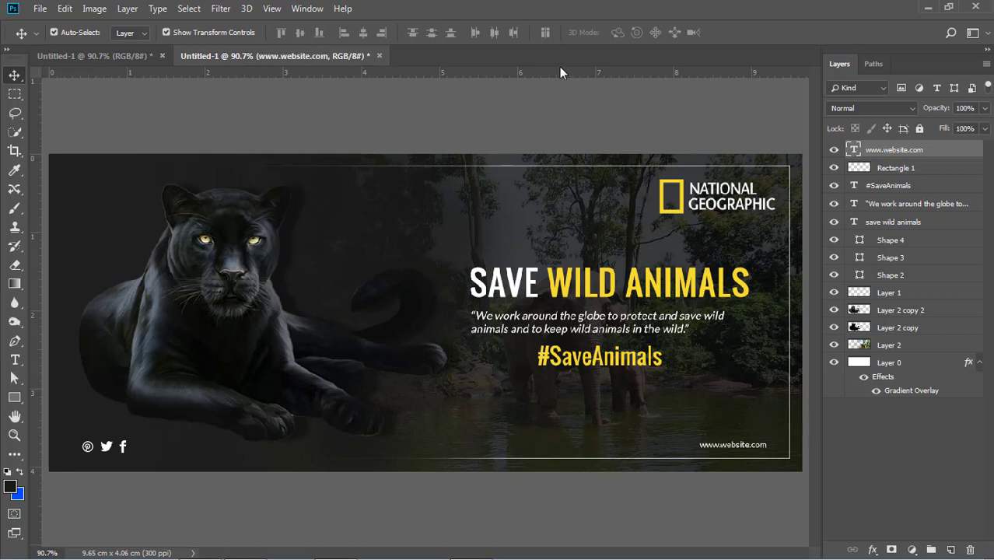
drag(559, 72, 116, 455)
click(749, 473)
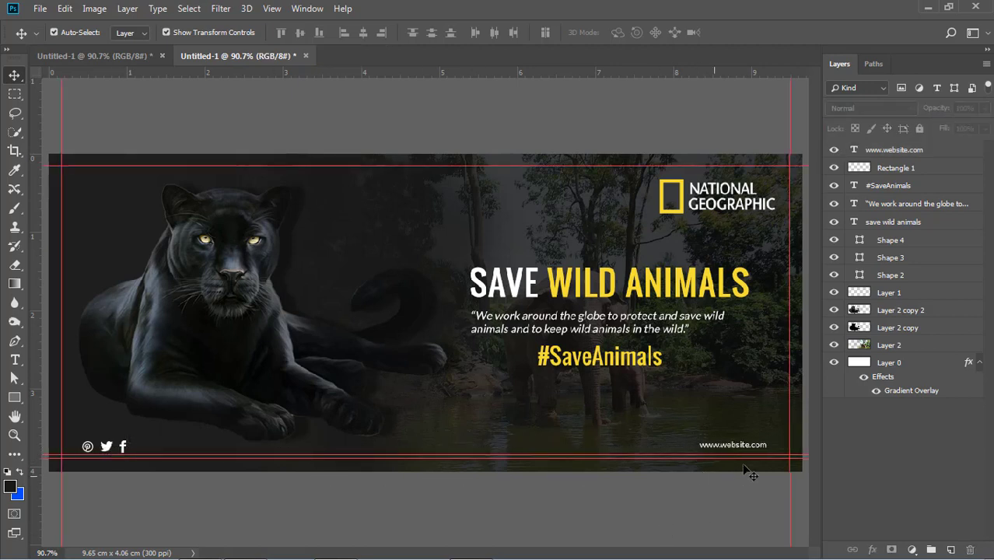
drag(749, 446, 750, 453)
click(774, 496)
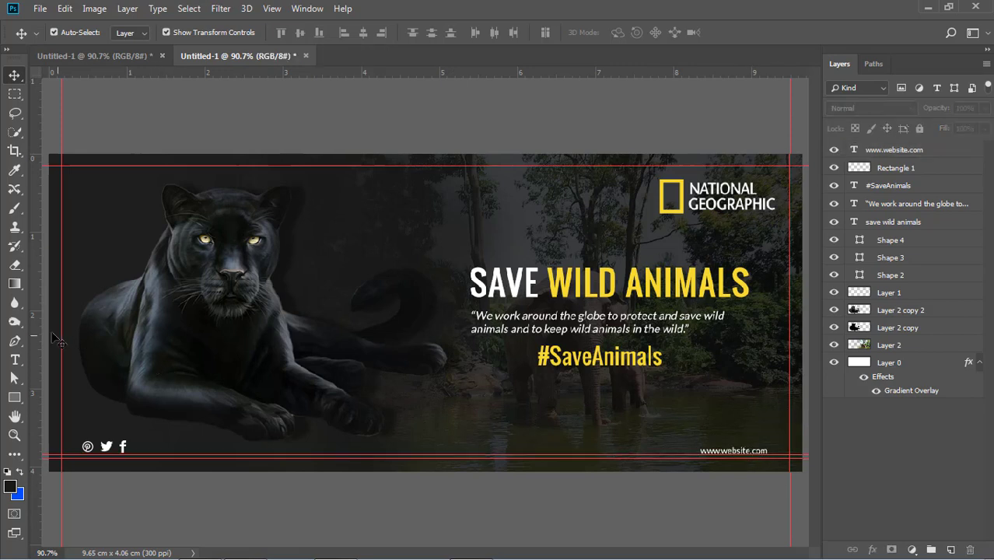
Step: Add a vertical guide at the logo's right edge, align the website text's right end with it, and hide the guides
drag(32, 326, 775, 331)
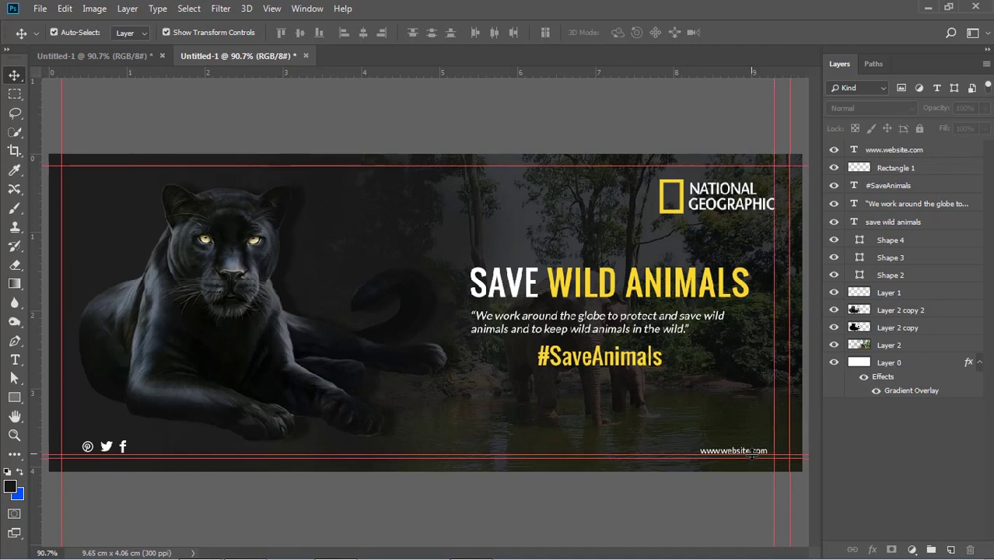
drag(753, 454, 761, 457)
click(760, 491)
key(ctrl+semicolon)
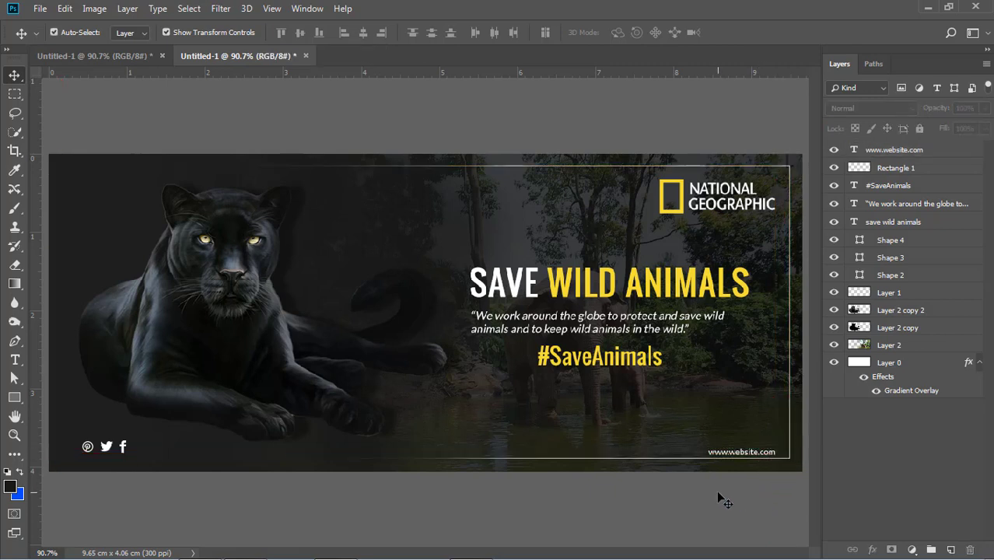
Step: Move the website text slightly up, clear of the frame's lower line
click(753, 454)
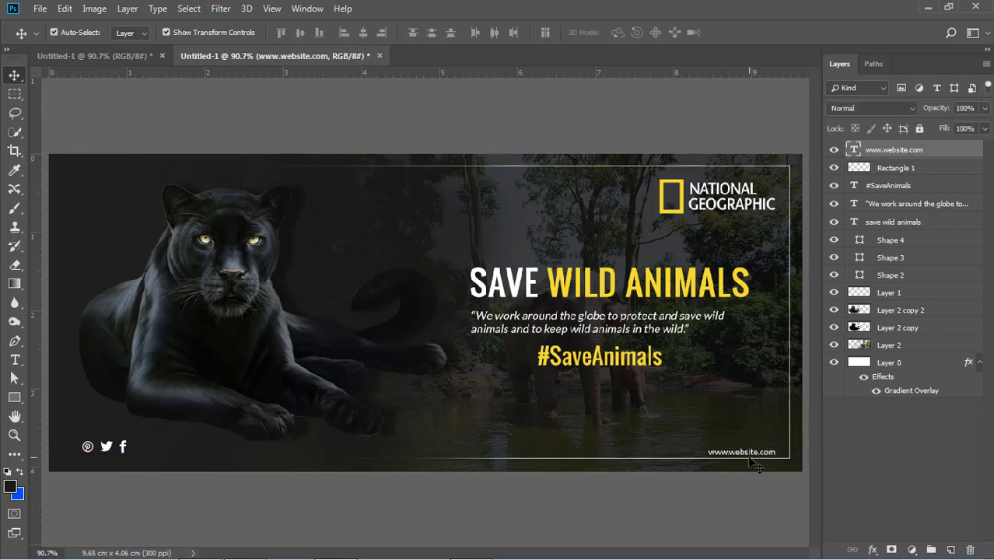
drag(743, 456, 739, 452)
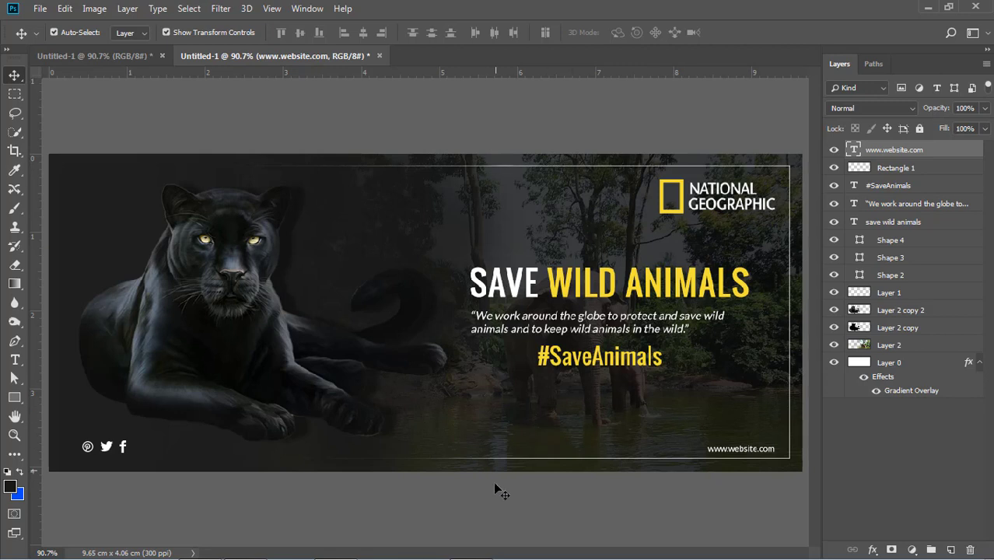
click(485, 510)
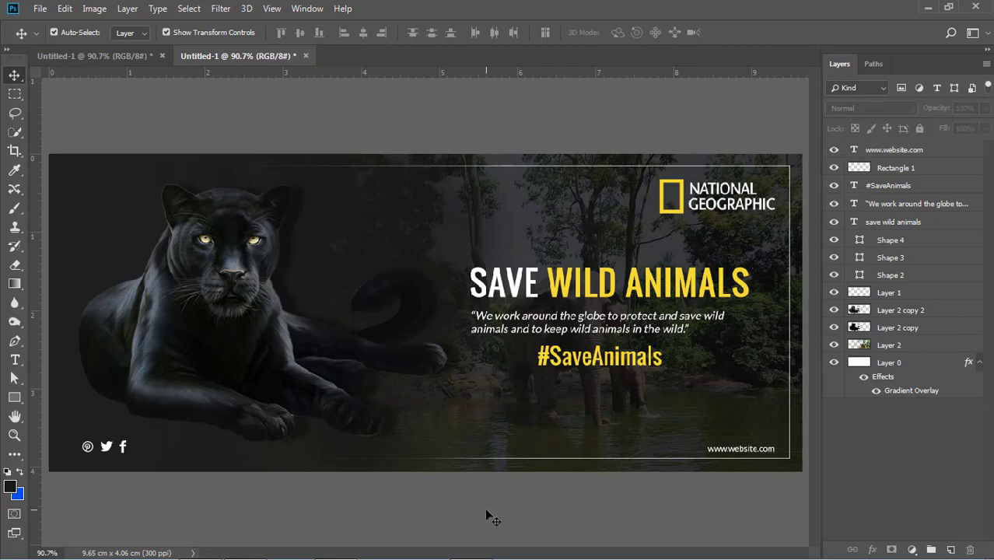
Step: Raise the opacity of the faded elephant photo layer to 27%
click(612, 257)
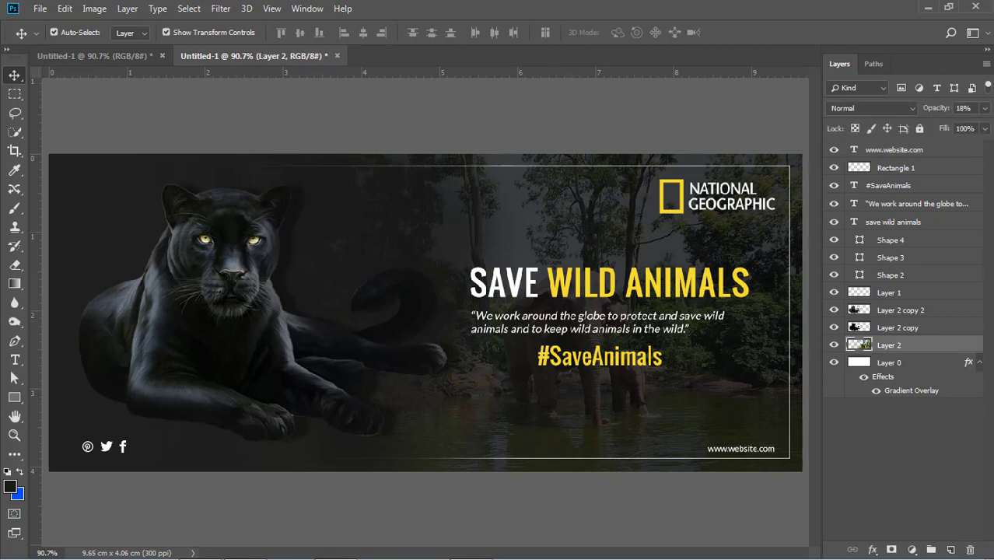
click(984, 109)
drag(930, 125, 934, 124)
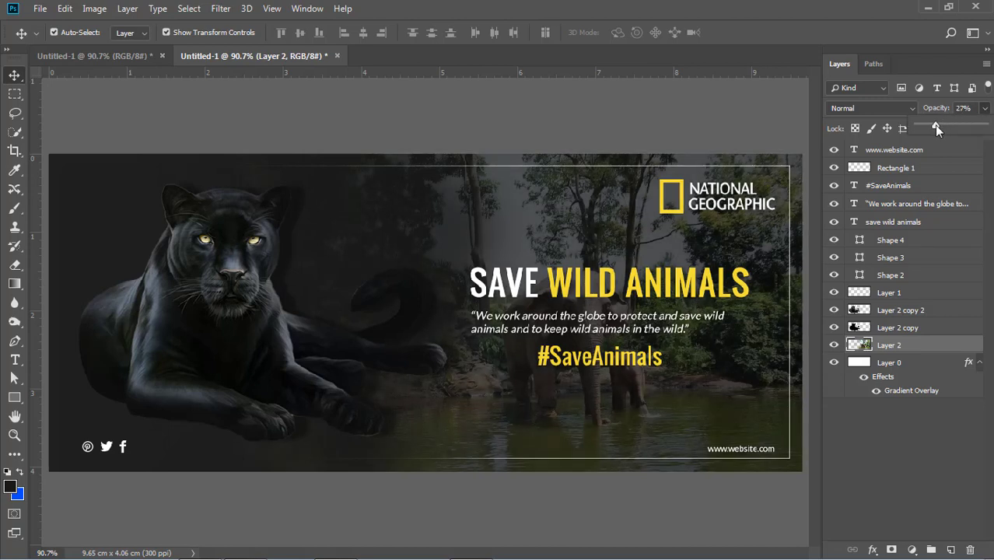
click(570, 156)
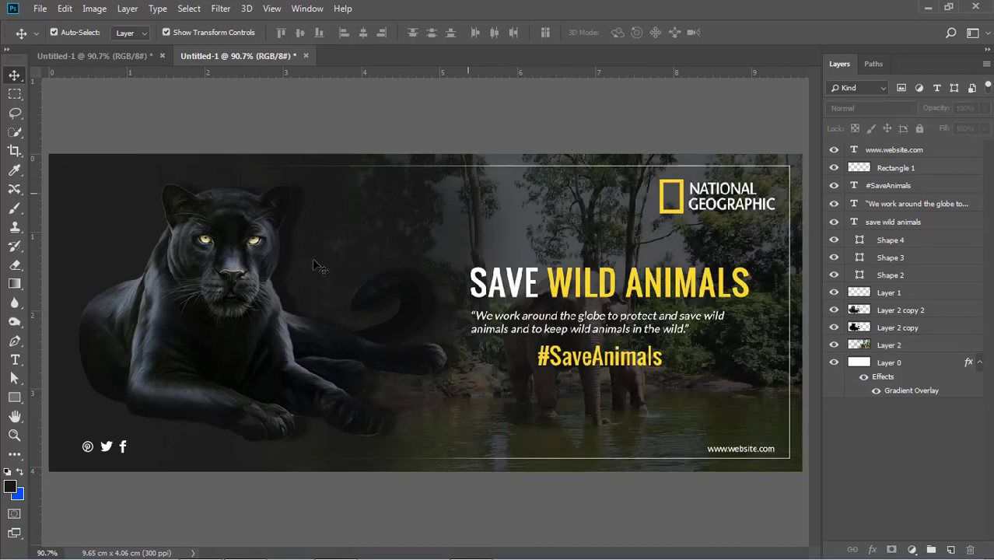
Step: Select both panther layers and nudge them together to the left
click(199, 284)
shift+click(892, 327)
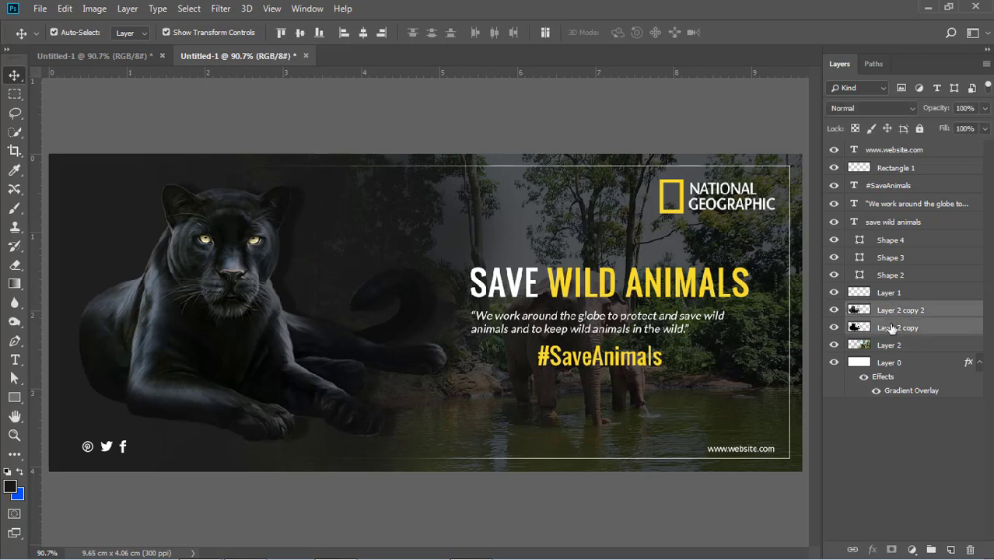
key(shift+Left)
key(shift+Left)
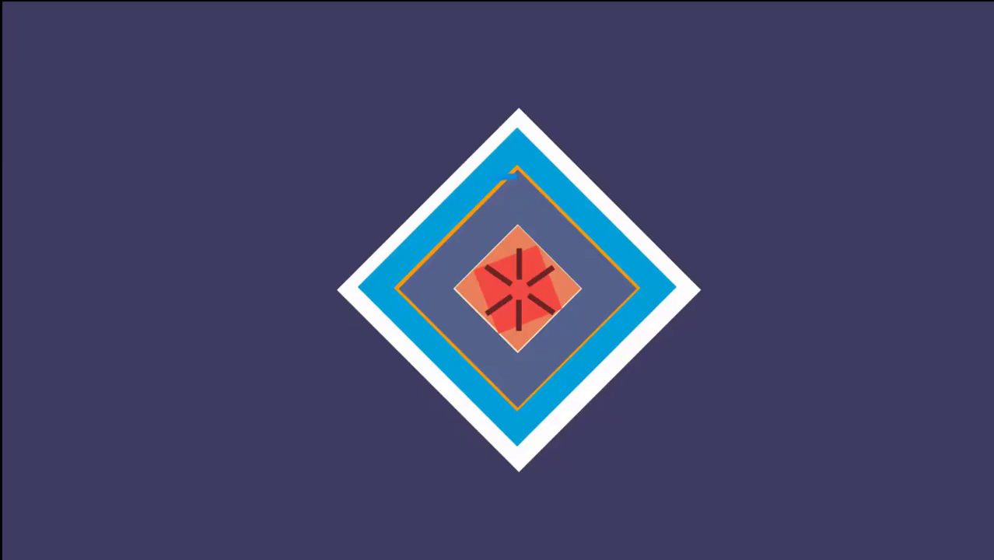